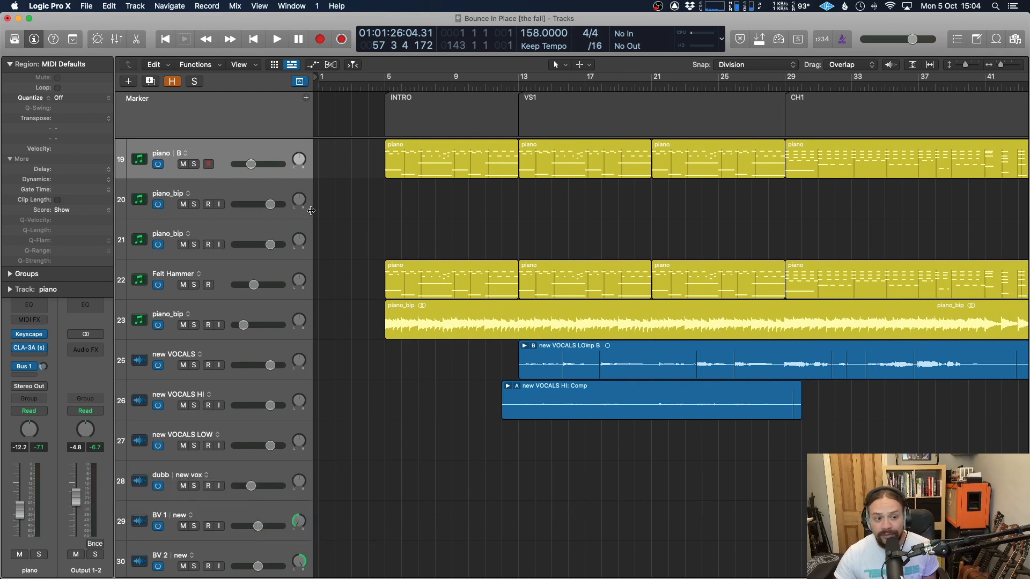
- Open the Keyscape instrument on the piano track to view its settings, and close its window
left_click(29, 334)
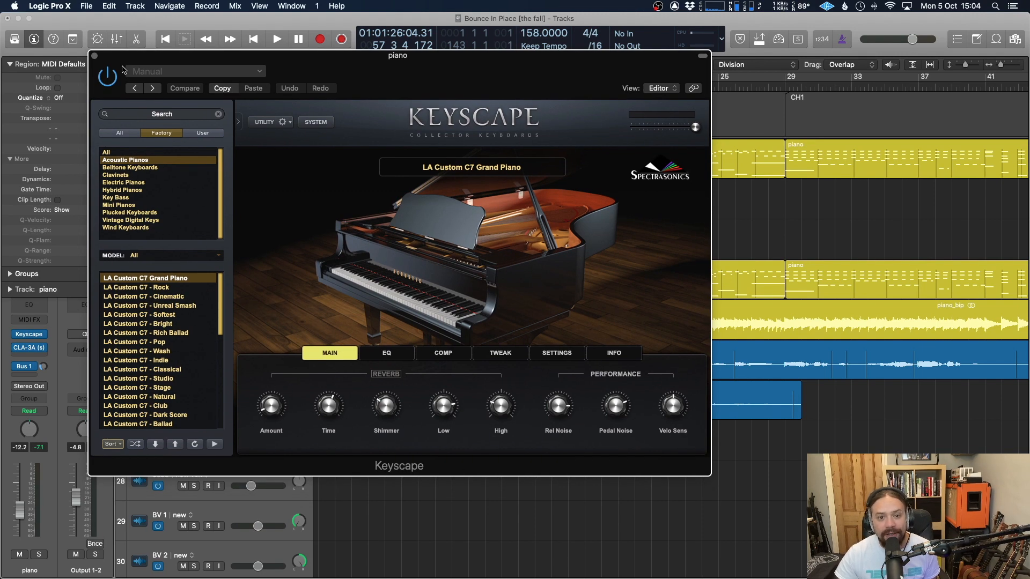
left_click(95, 57)
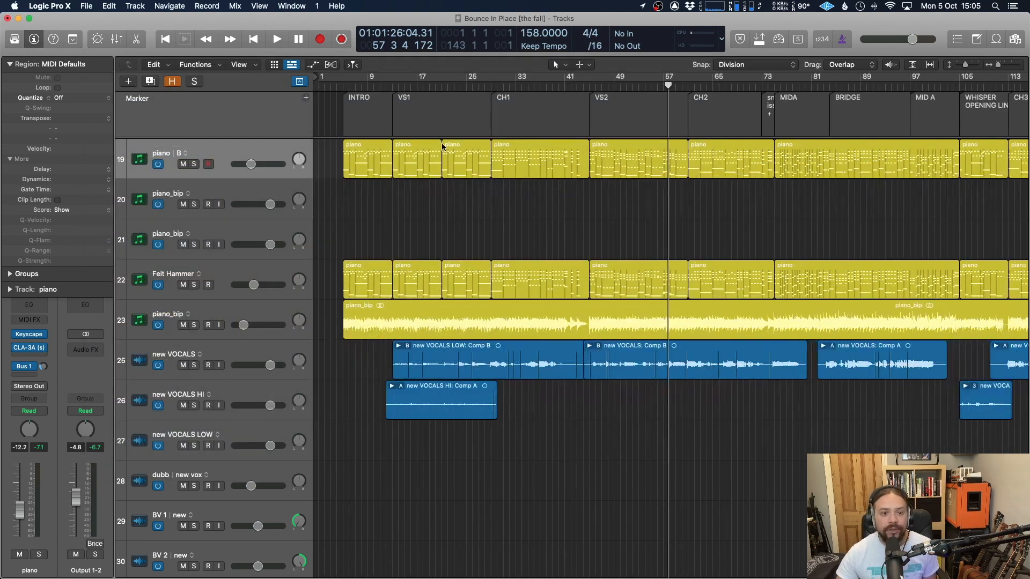
- Select the regions along piano track 19 by sweeping across them, and clear the selection
scroll(445, 147, "down", 5)
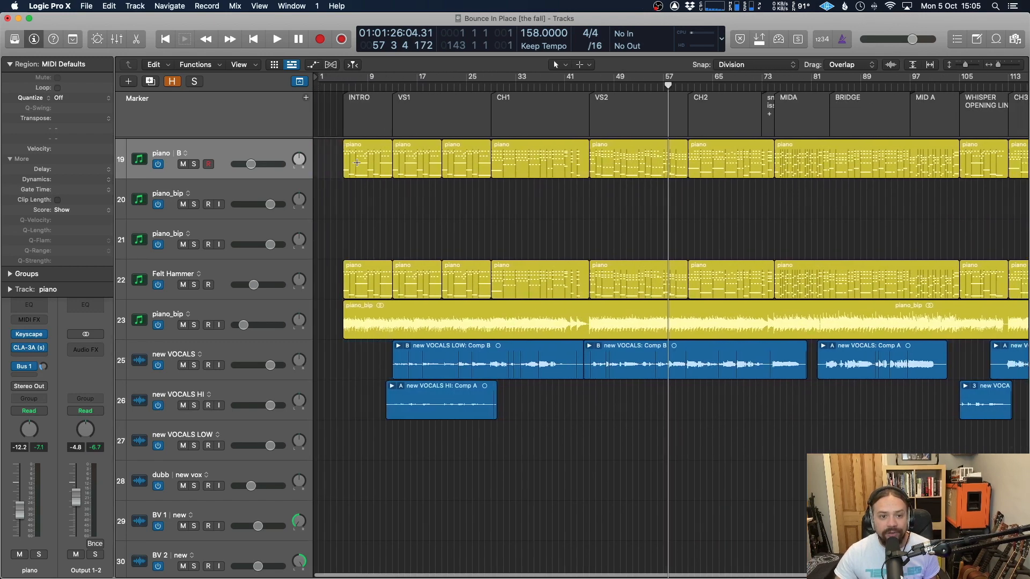
left_click_drag(336, 154, 675, 171)
left_click_drag(764, 168, 986, 160)
scroll(361, 163, "left", 5)
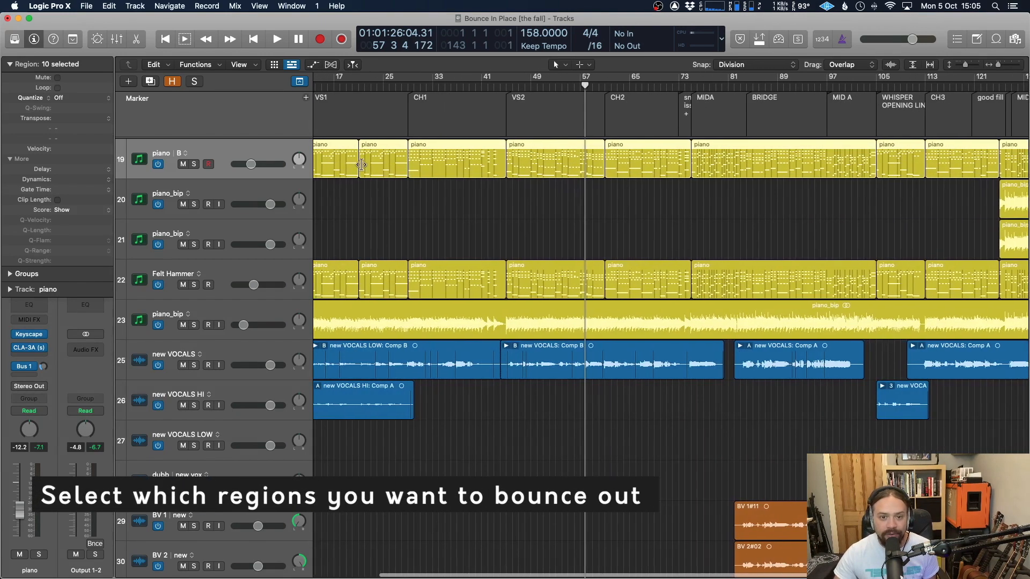
left_click(328, 199)
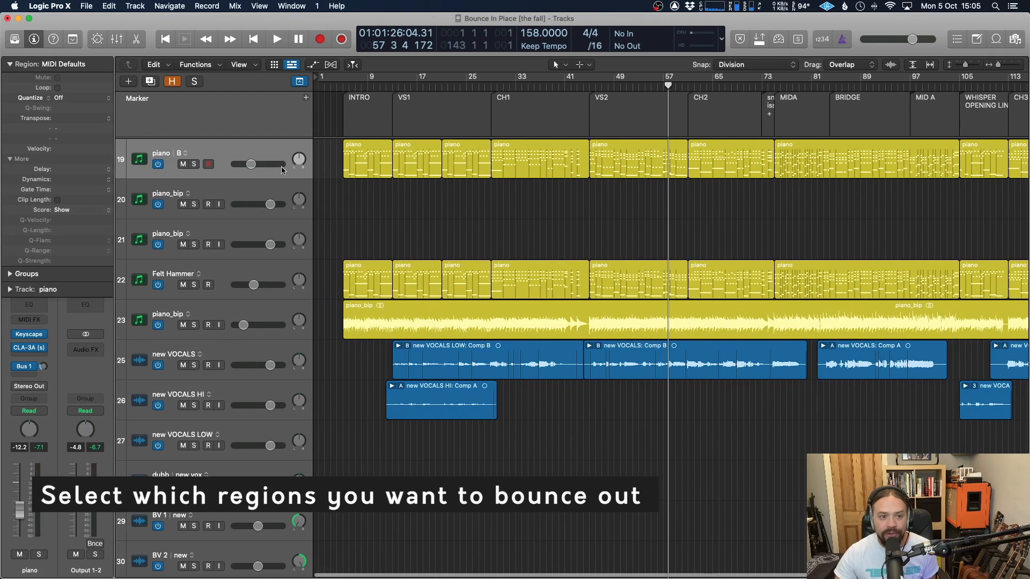
- Select every region on piano track 19 at once by selecting the track itself, and clear the selection
left_click(233, 152)
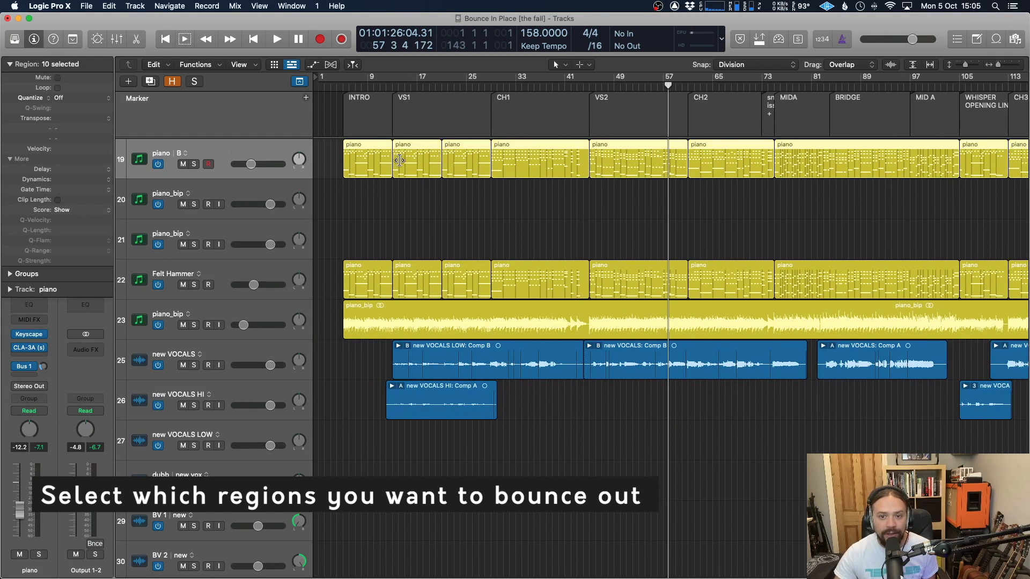
scroll(677, 172, "right", 5)
scroll(708, 169, "left", 5)
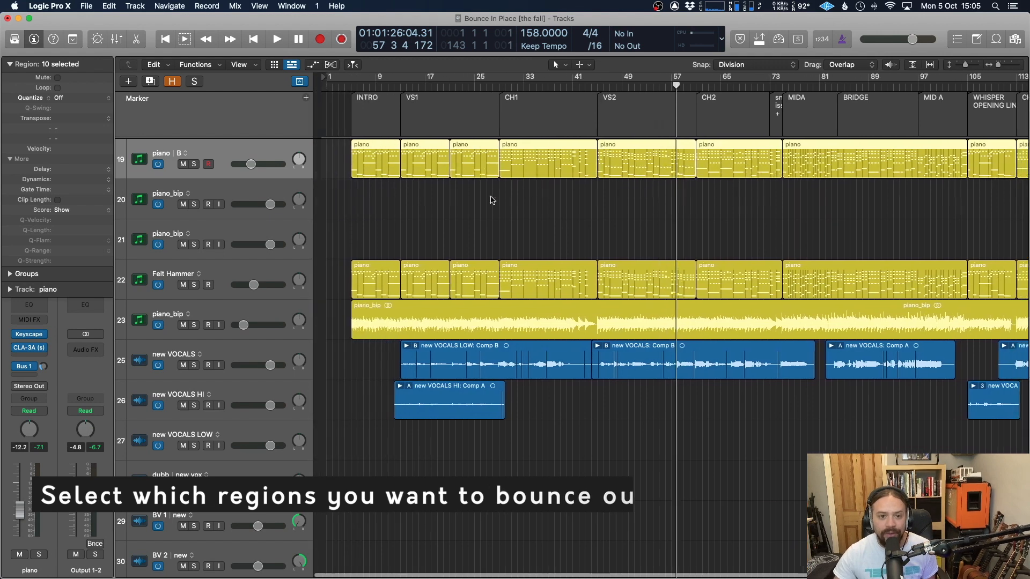
left_click(380, 195)
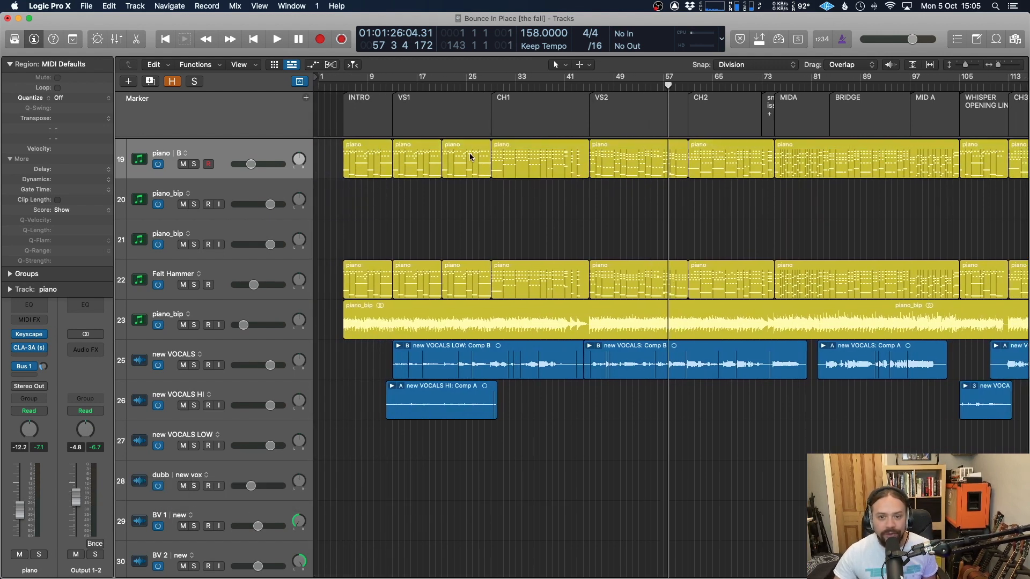
- Select all regions on piano track 19 and start Bounce in Place for them with the name "piano bounce"
left_click(373, 161)
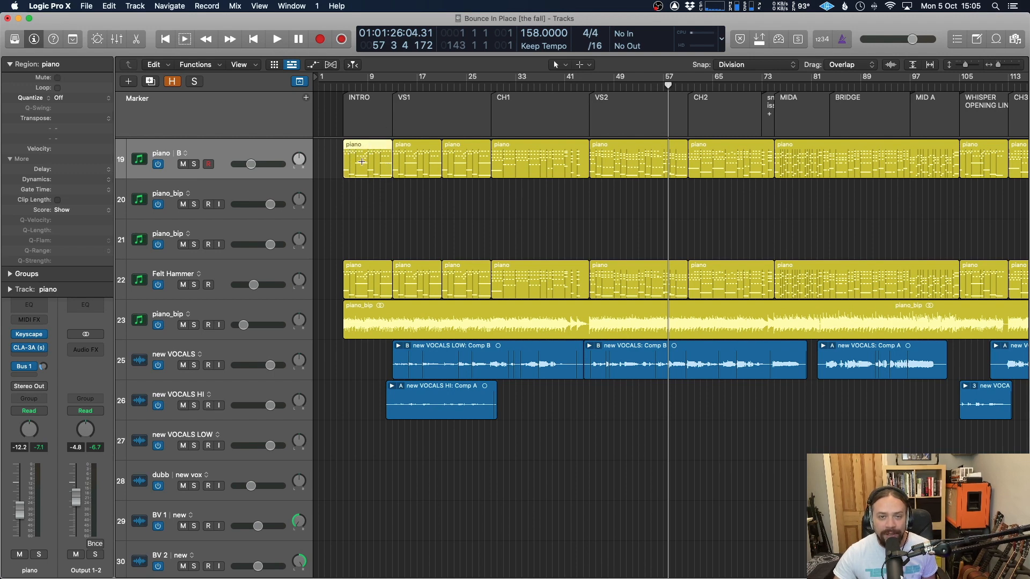
left_click(258, 143)
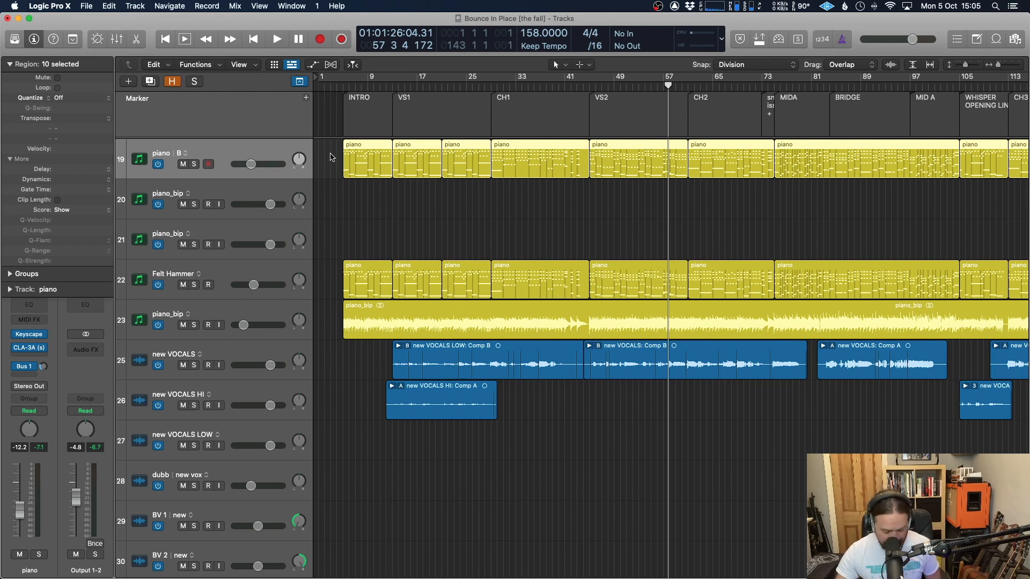
key("ctrl+b")
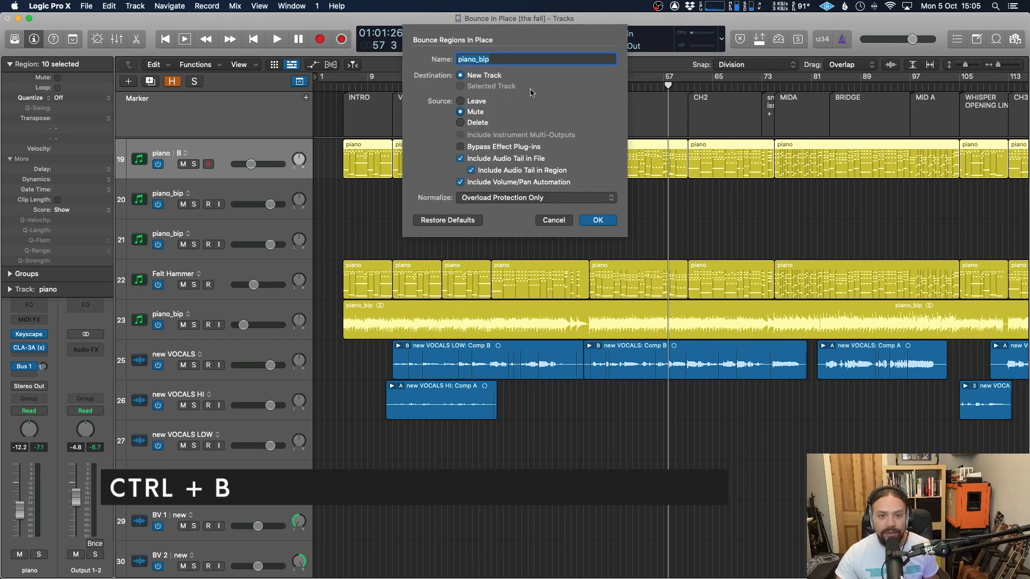
left_click(500, 59)
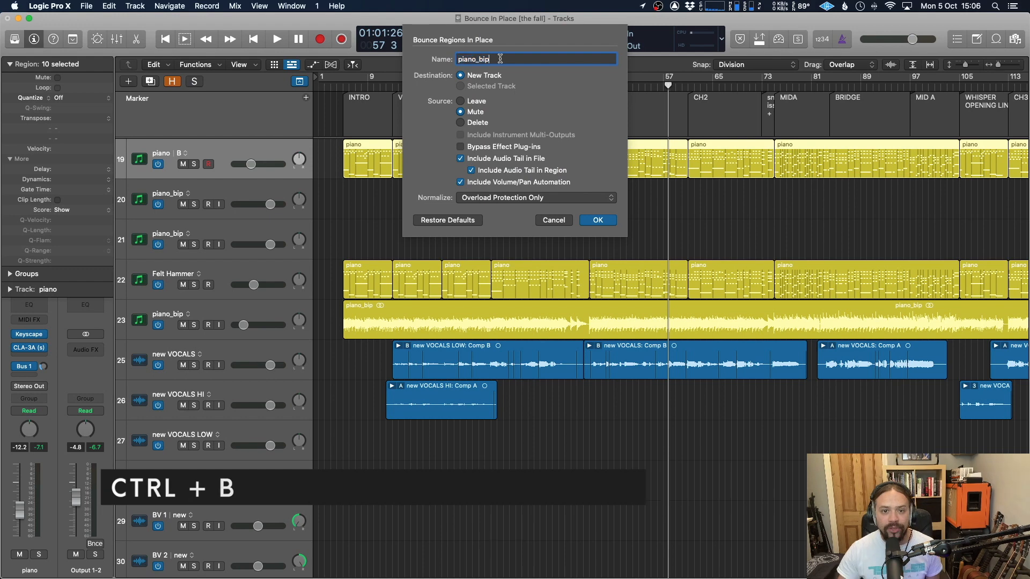
left_click_drag(500, 58, 409, 56)
type("Plano bounce")
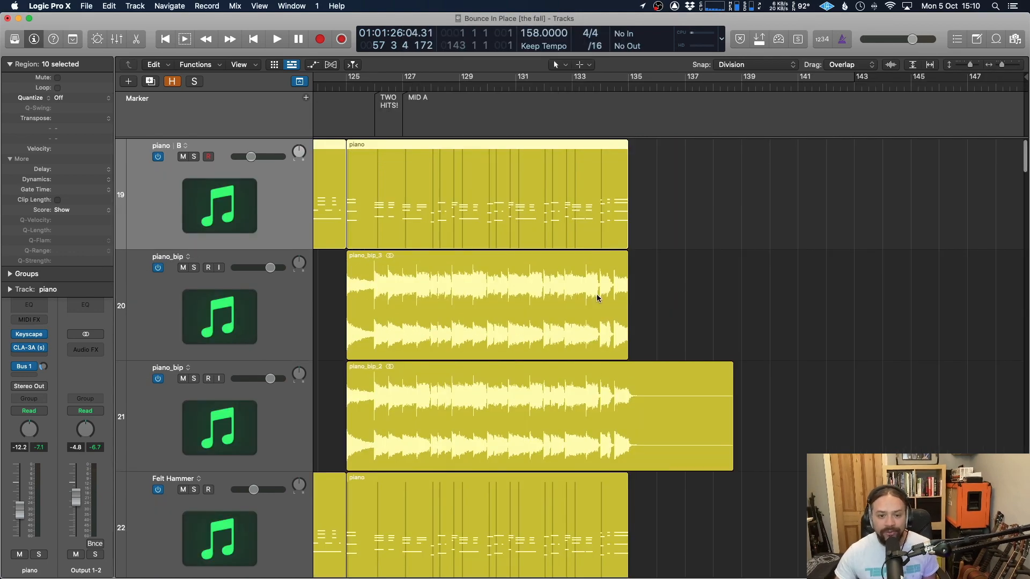
- Compare the endings of the piano_bip_3 and piano_bip_2 regions on tracks 20 and 21 around bar 135
key("super+Right")
key("super+Right")
left_click(610, 170)
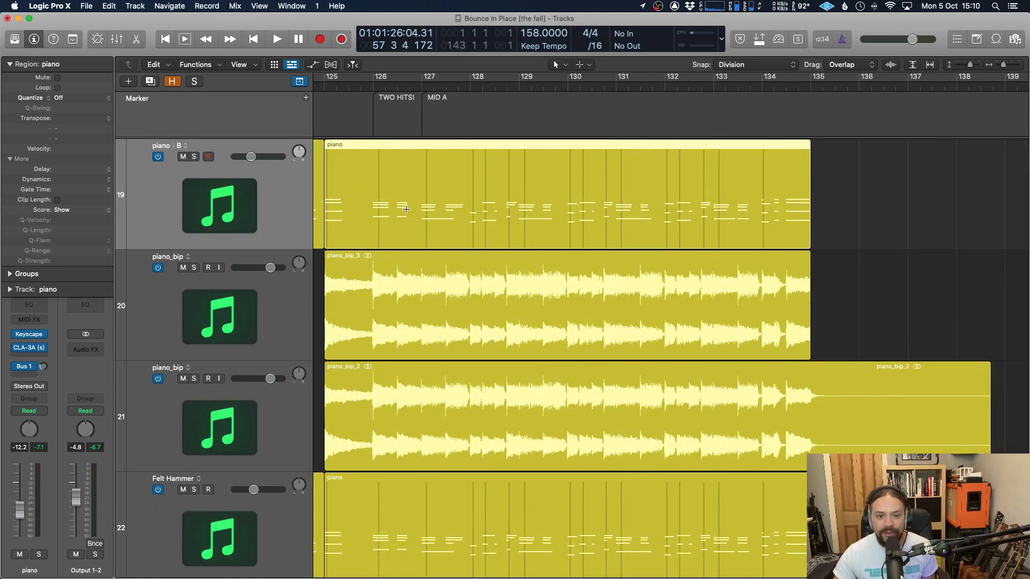
left_click(582, 288)
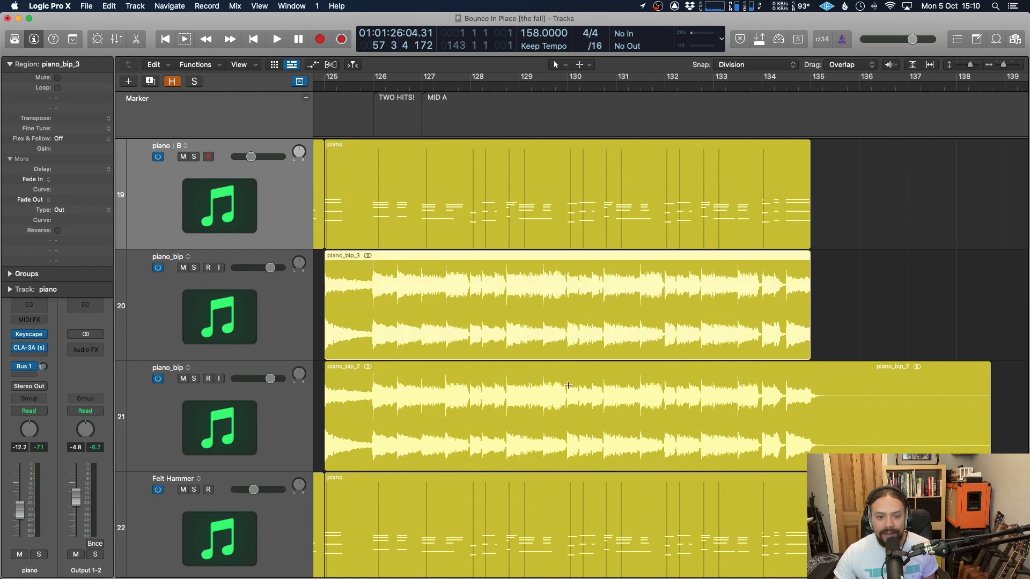
left_click(571, 411)
left_click(533, 299)
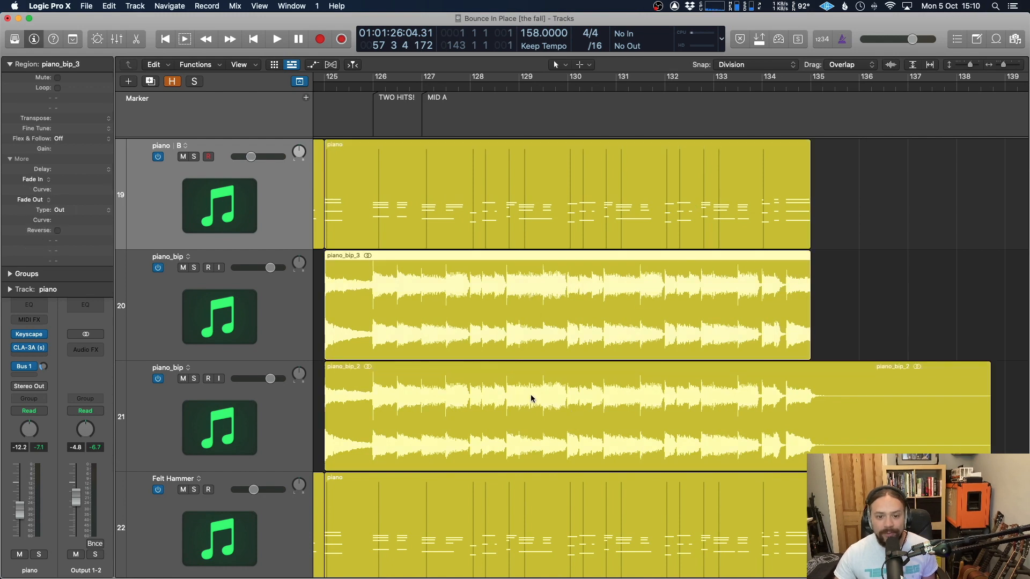
left_click(531, 398)
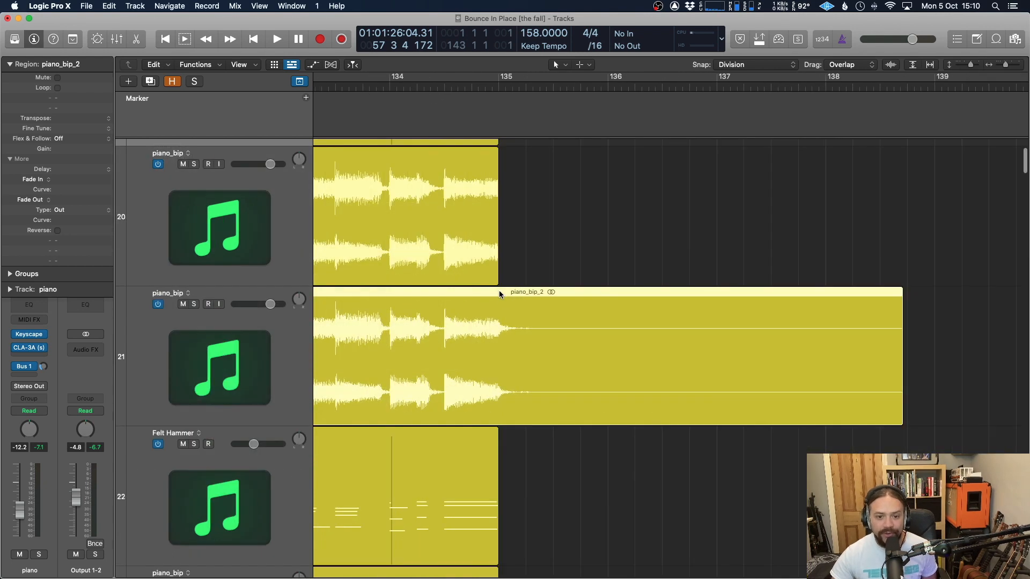
scroll(485, 211, "up", 1)
left_click(503, 204)
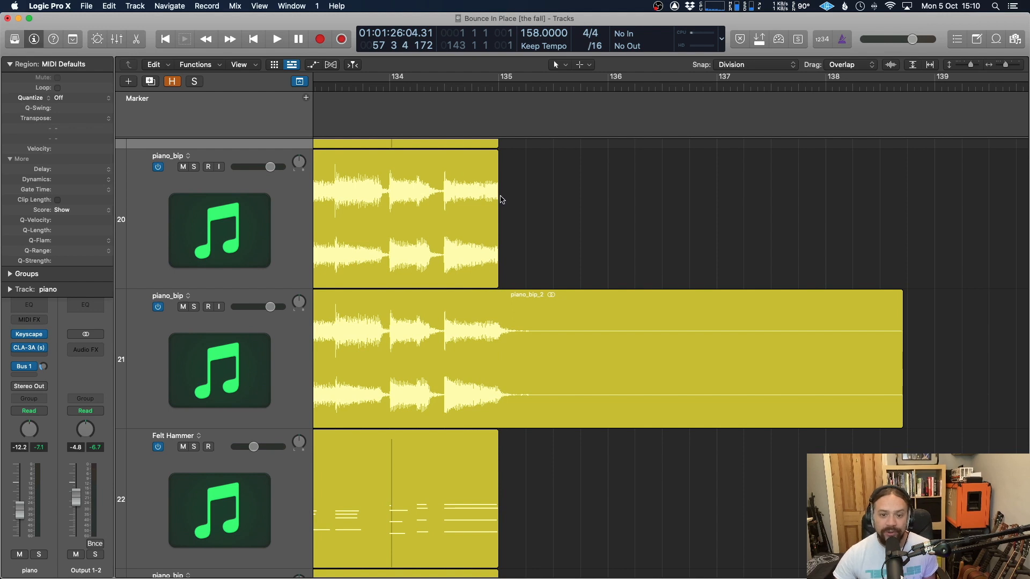
scroll(495, 283, "down", 1)
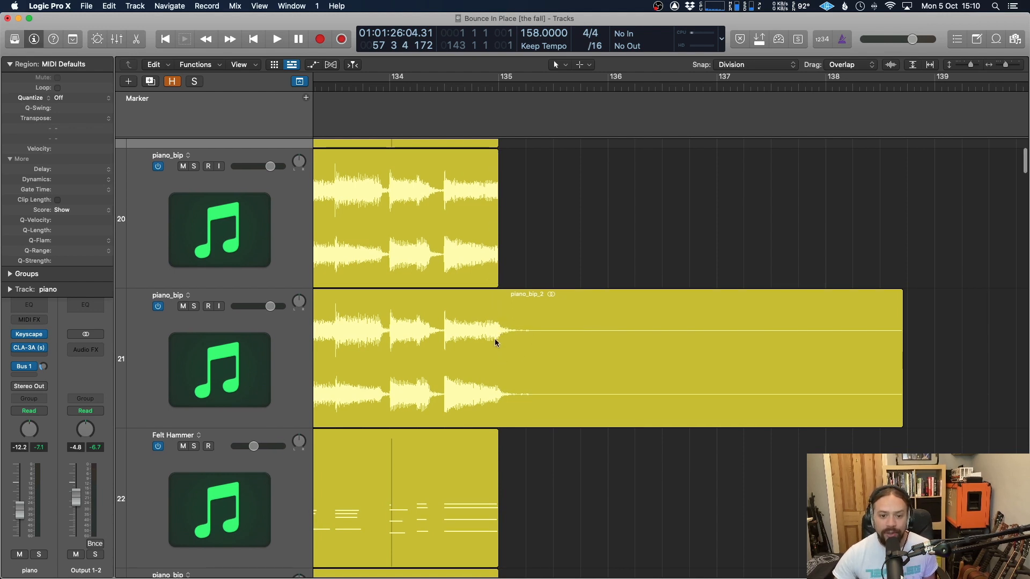
scroll(502, 376, "right", 1)
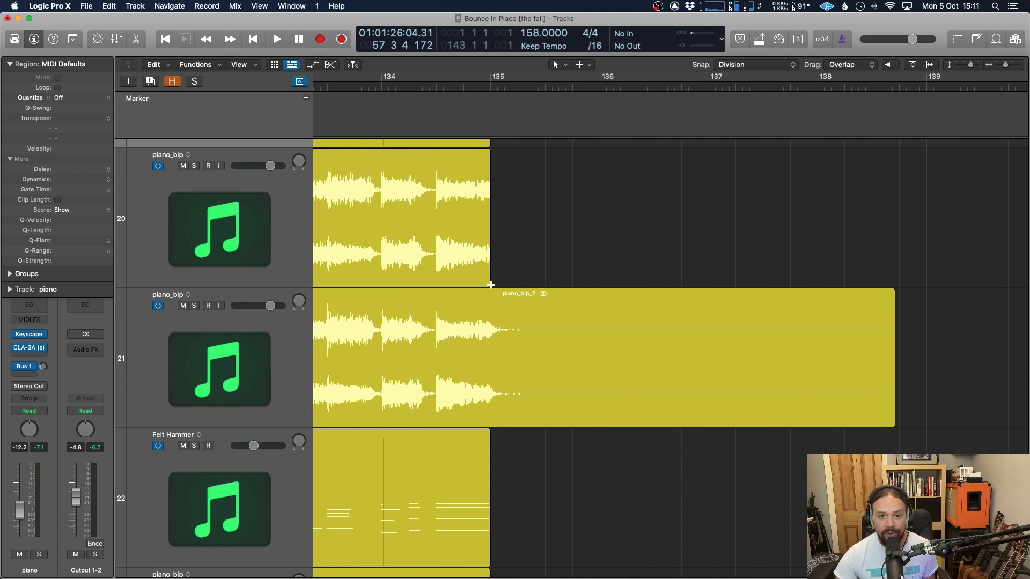
- Solo track 20 and play the piano_bip_3 ending twice from bar 134 beat 3, then turn solo off
left_click(437, 85)
left_click(194, 166)
key("space")
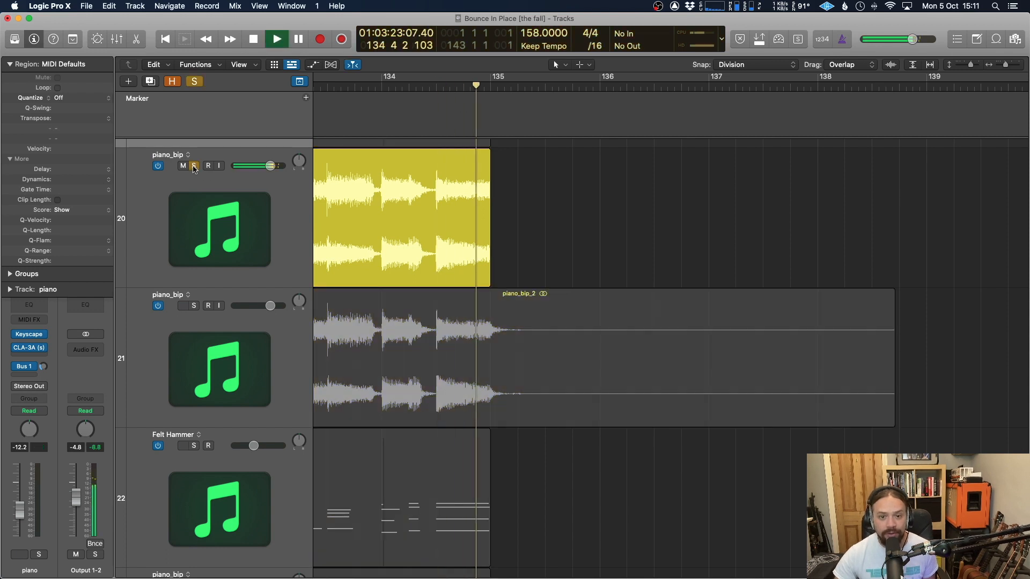
key("space")
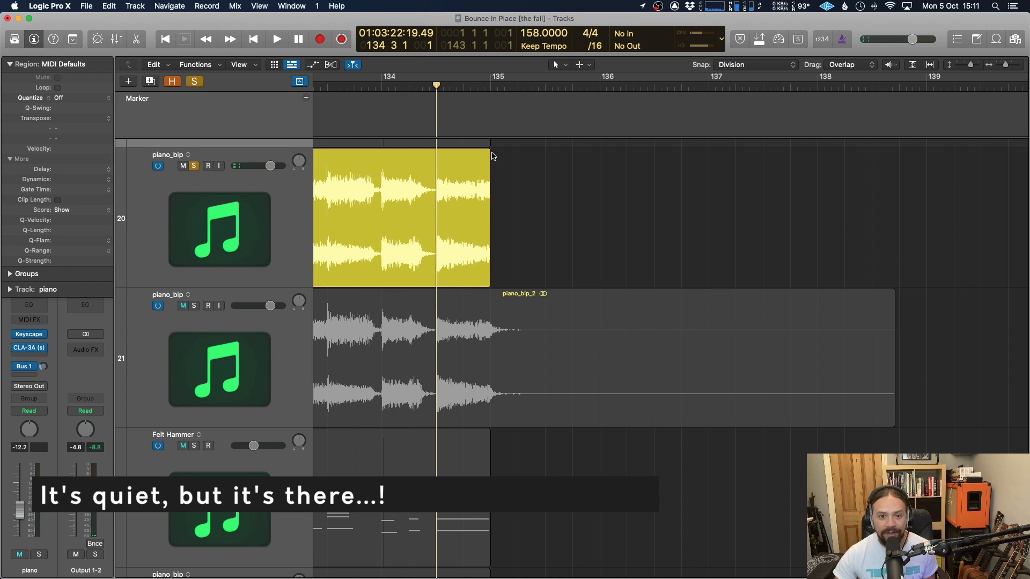
key("space")
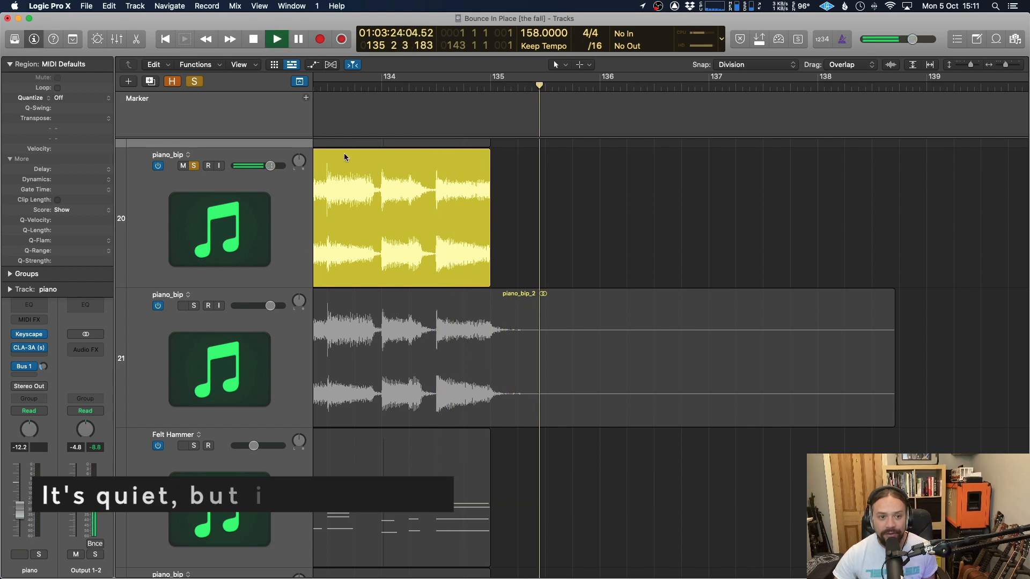
key("space")
left_click(195, 166)
- Solo track 21 and play the piano_bip_2 ending with its audio tail, then turn solo off
left_click(194, 305)
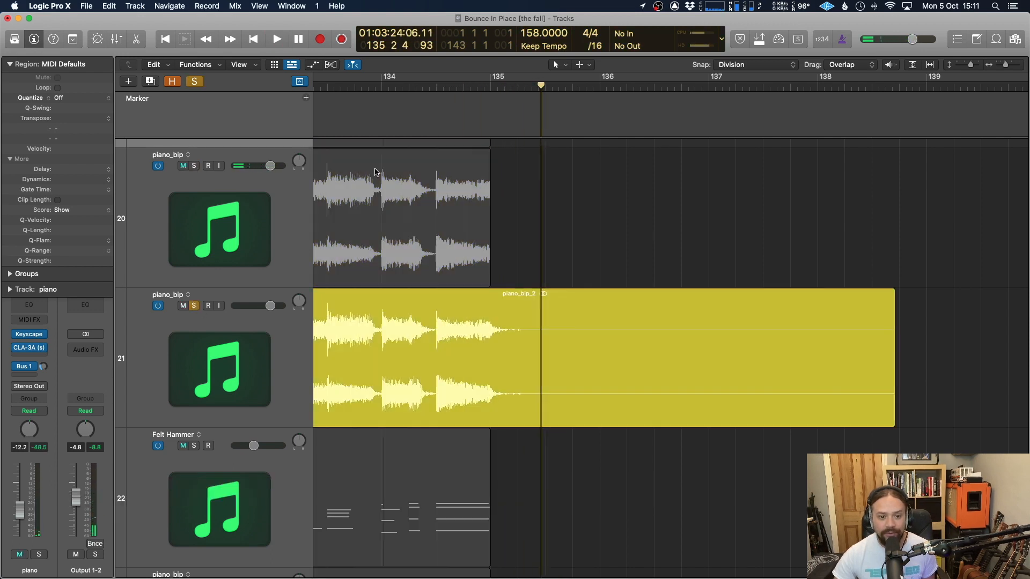
key("space")
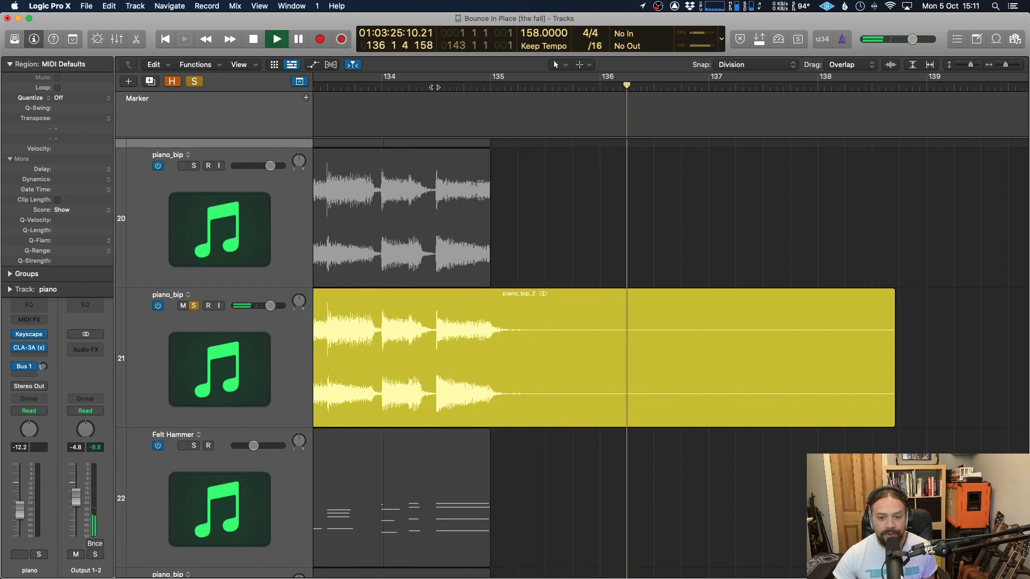
key("space")
left_click(195, 306)
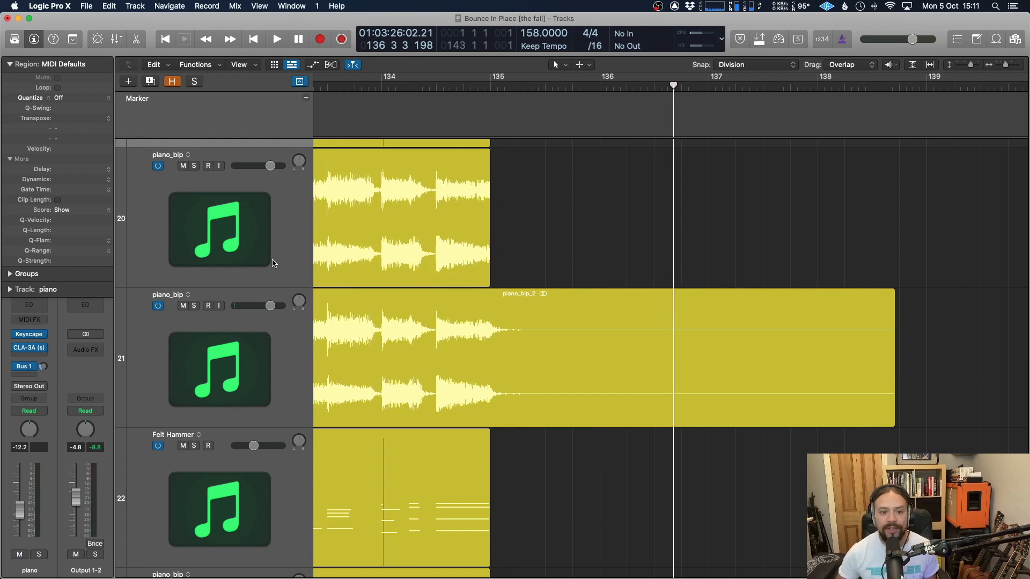
- Bounce the regions on piano track 19 in place to a new track named "piano bounce", muting the source regions
key("super+Up")
scroll(273, 263, "up", 5)
key("super+Up")
key("z")
key("Return")
left_click(250, 194)
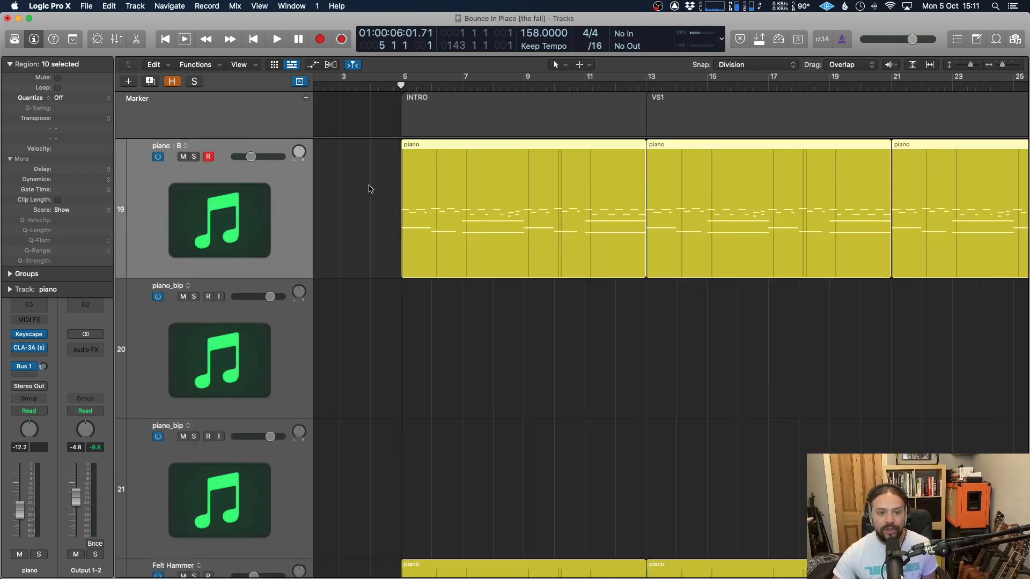
left_click(371, 189)
left_click(448, 173)
key("ctrl+b")
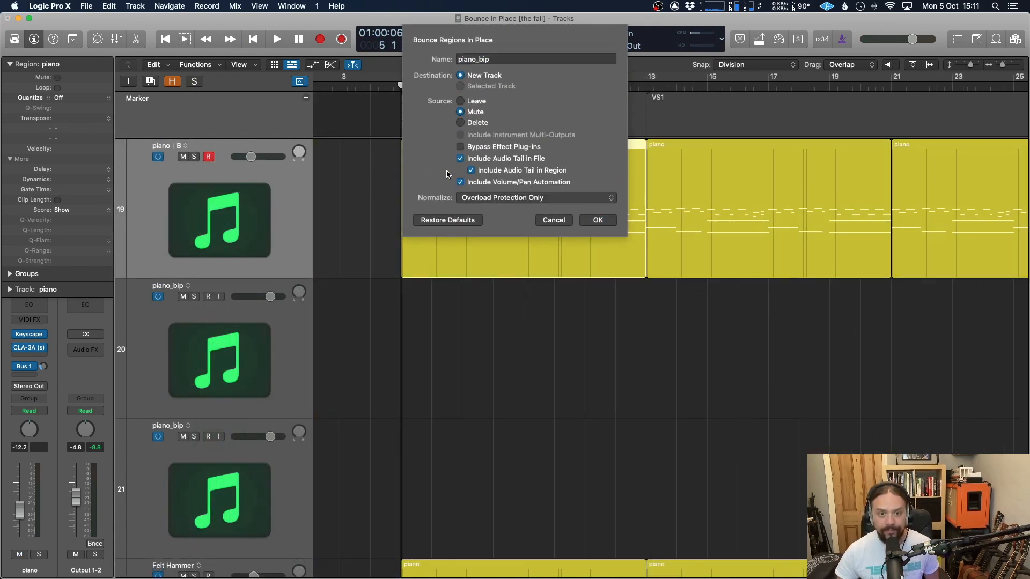
type("piano bounce")
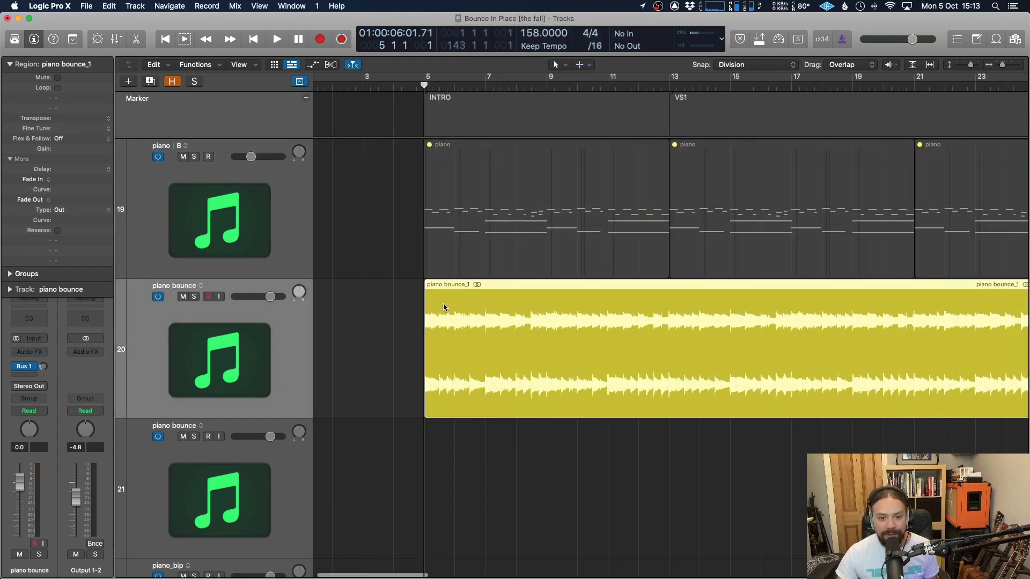
- Turn off the original piano track 19 and hide it
left_click(188, 231)
scroll(161, 222, "down", 2)
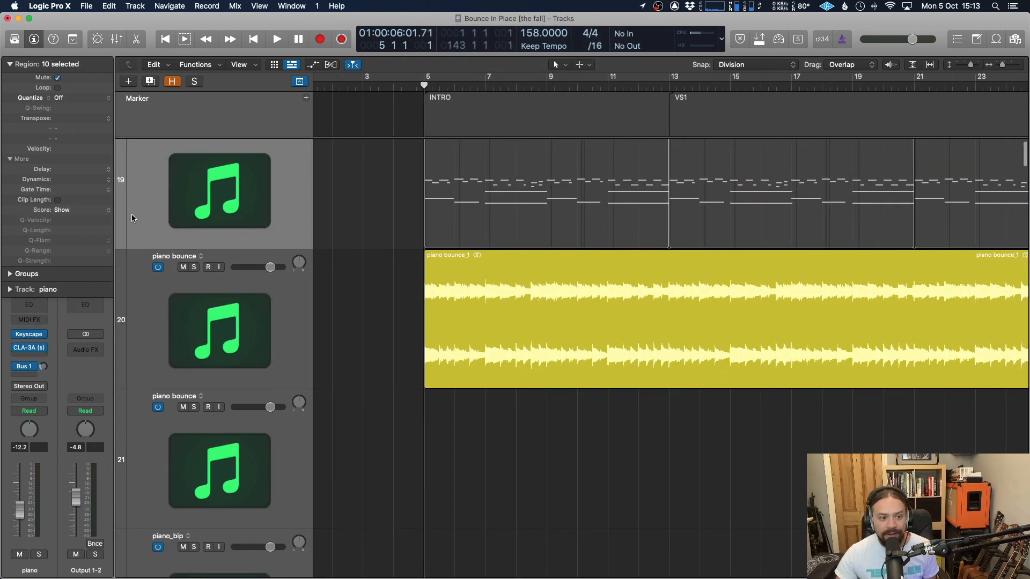
scroll(209, 214, "up", 2)
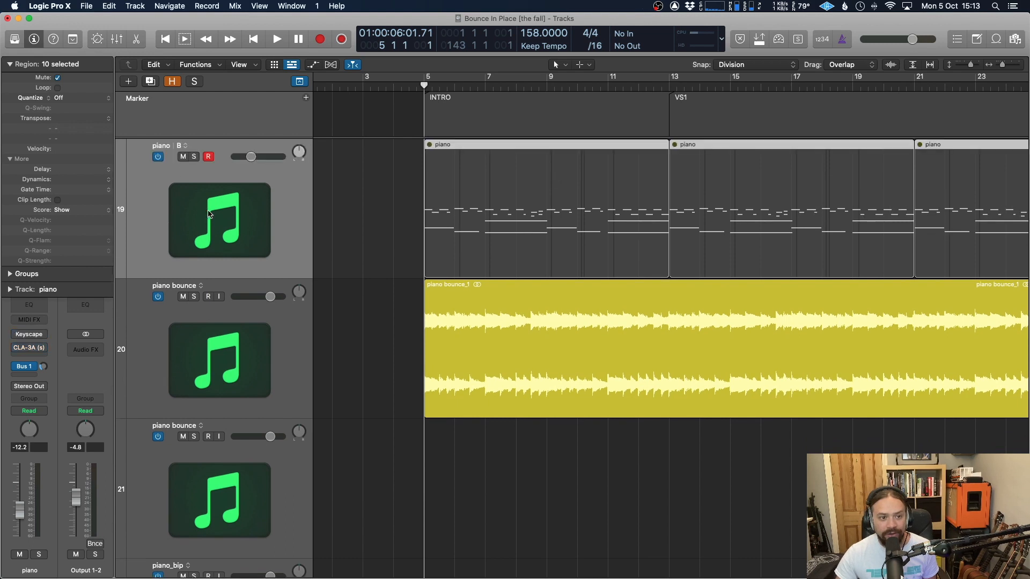
left_click(157, 157)
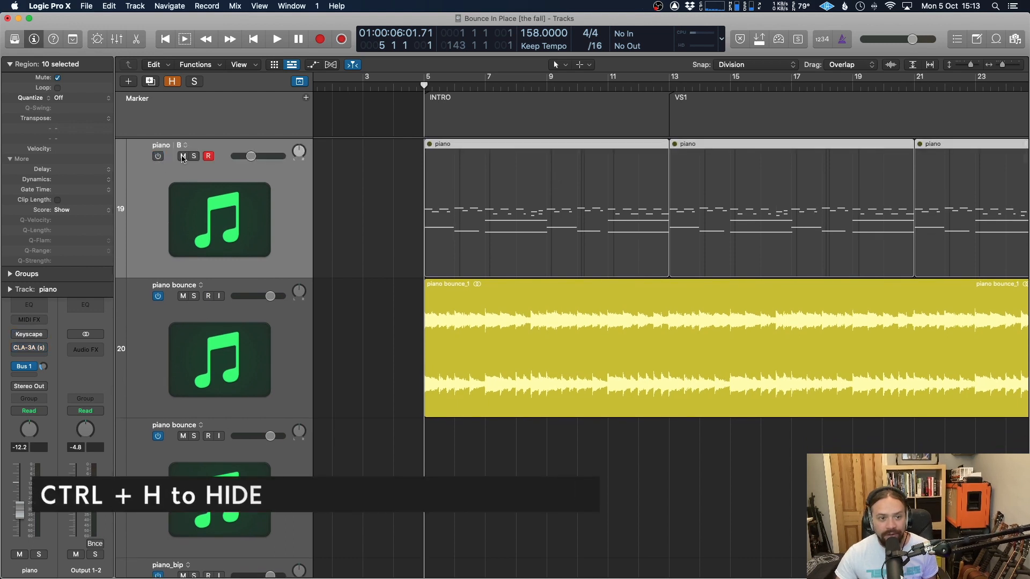
key("ctrl+h")
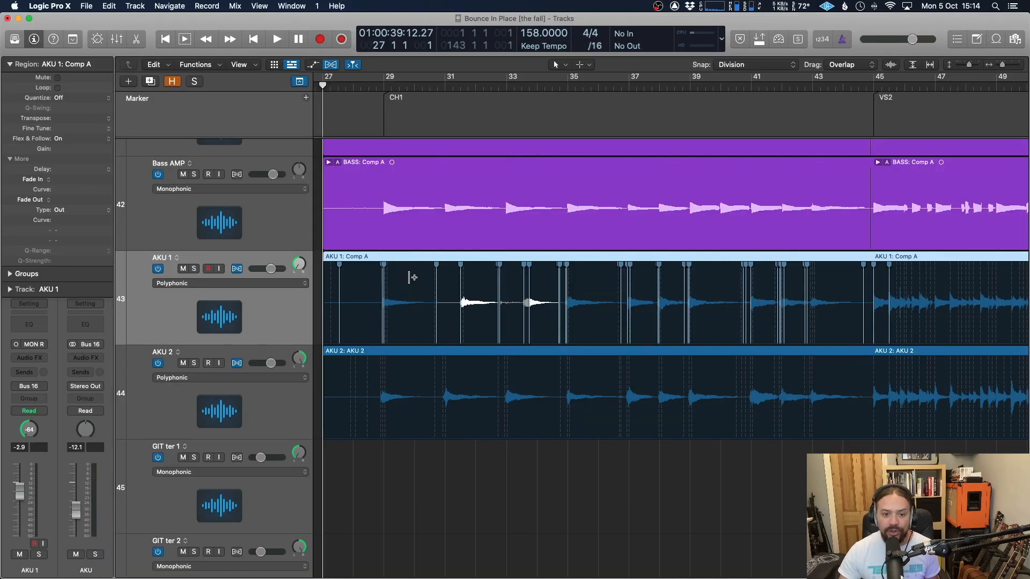
scroll(411, 311, "left", 2)
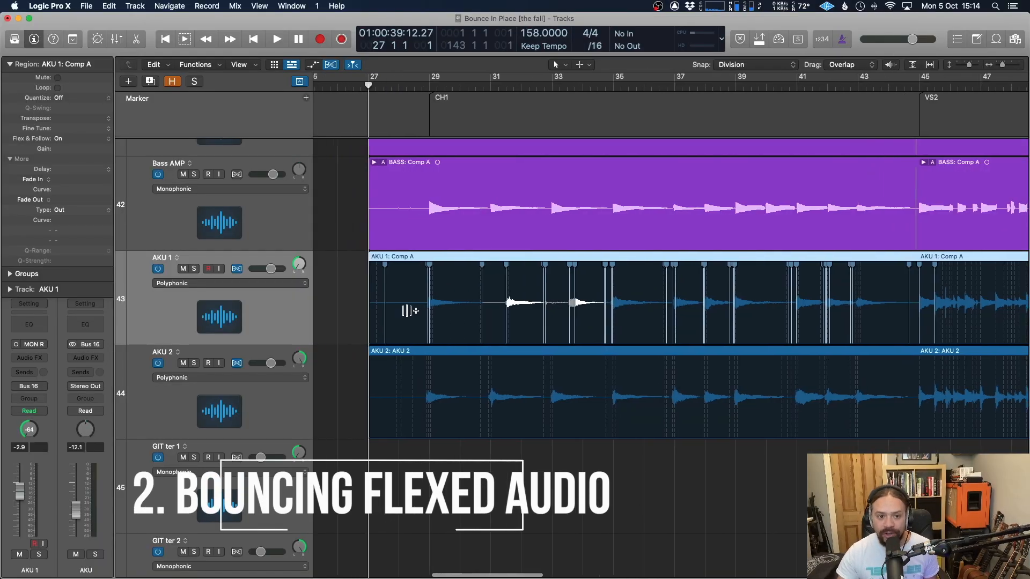
scroll(410, 311, "left", 1)
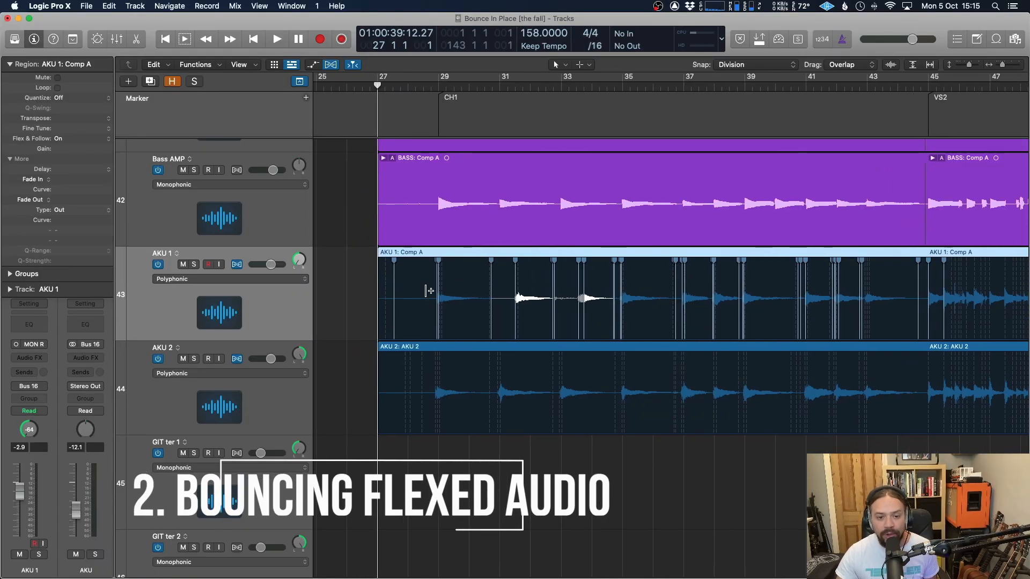
- Bounce the flexed AKU 1: Comp A region in place to a new track named "AKU bounce", muting the source and excluding volume/pan automation
scroll(524, 299, "right", 2)
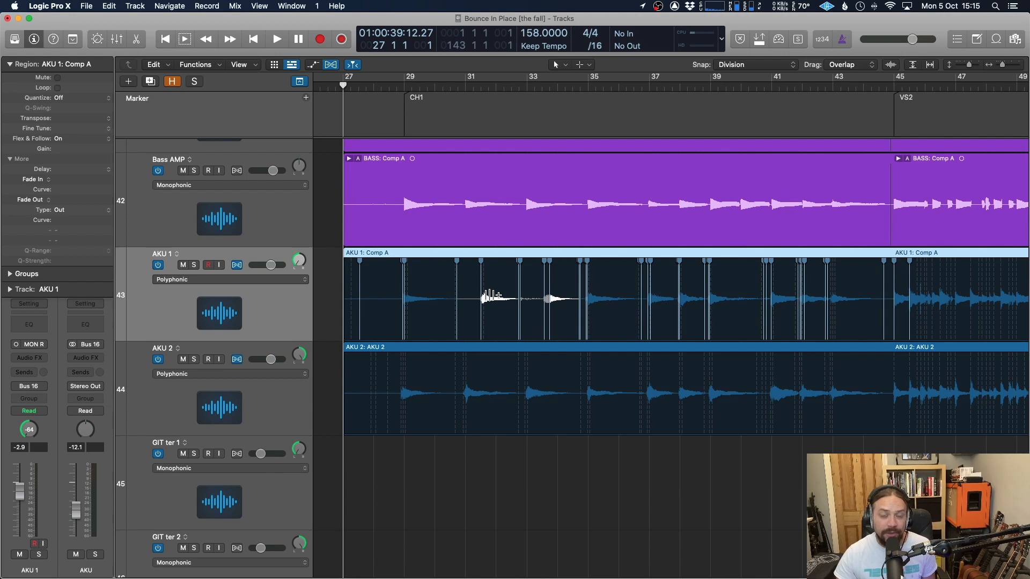
scroll(331, 252, "down", 1)
left_click(331, 252)
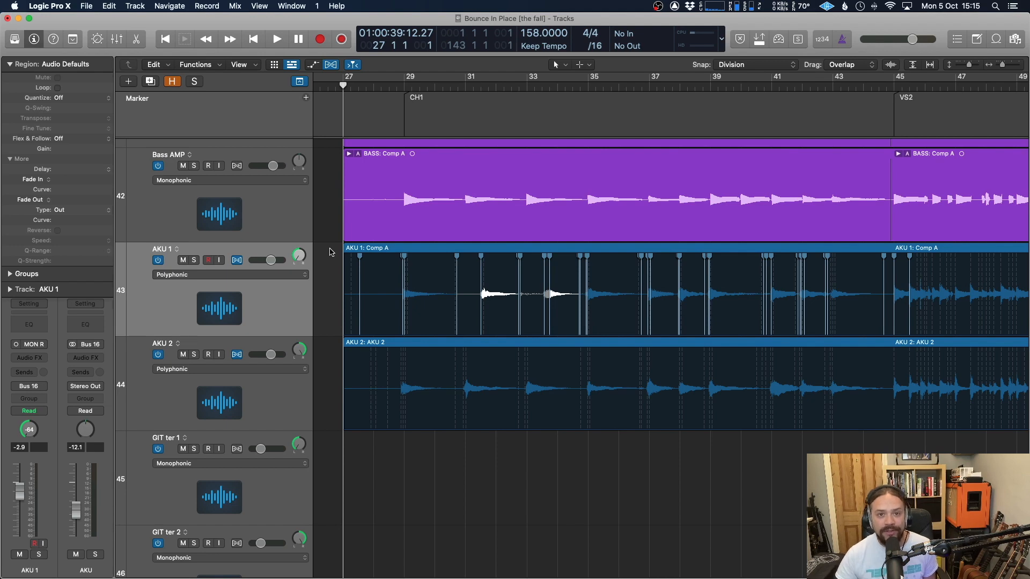
left_click(350, 248)
scroll(335, 268, "down", 1)
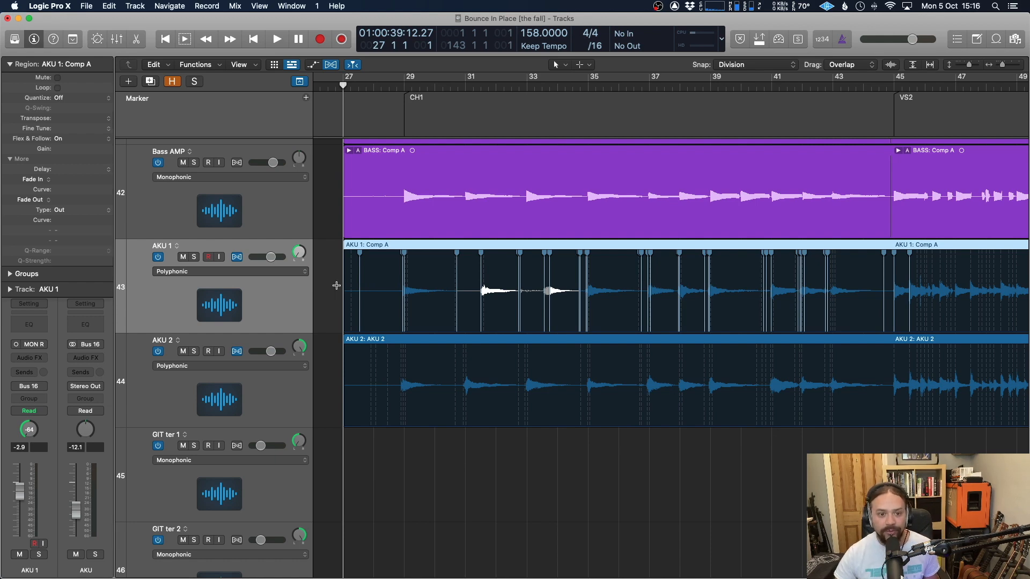
key("ctrl+b")
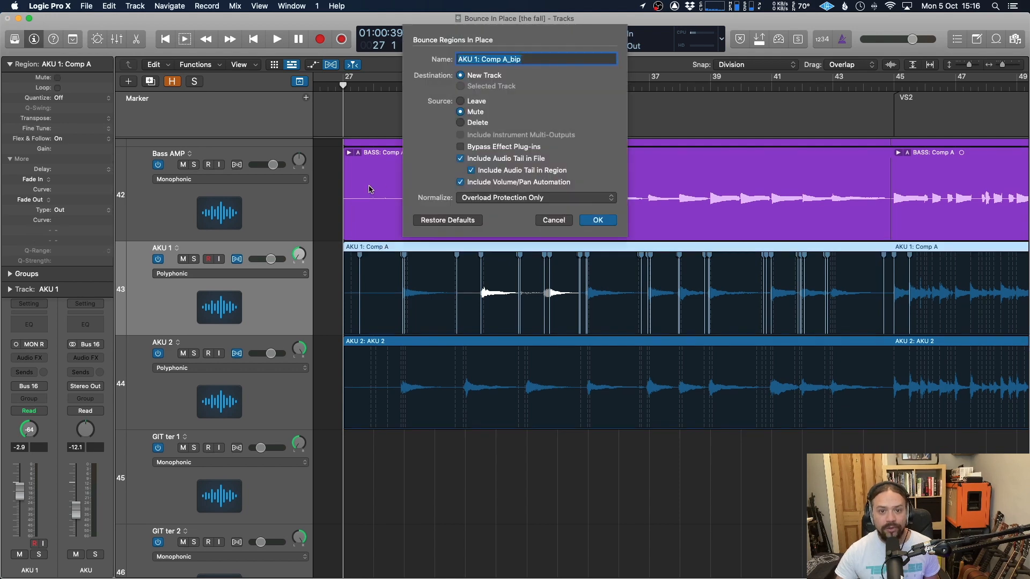
type("AKU bounce")
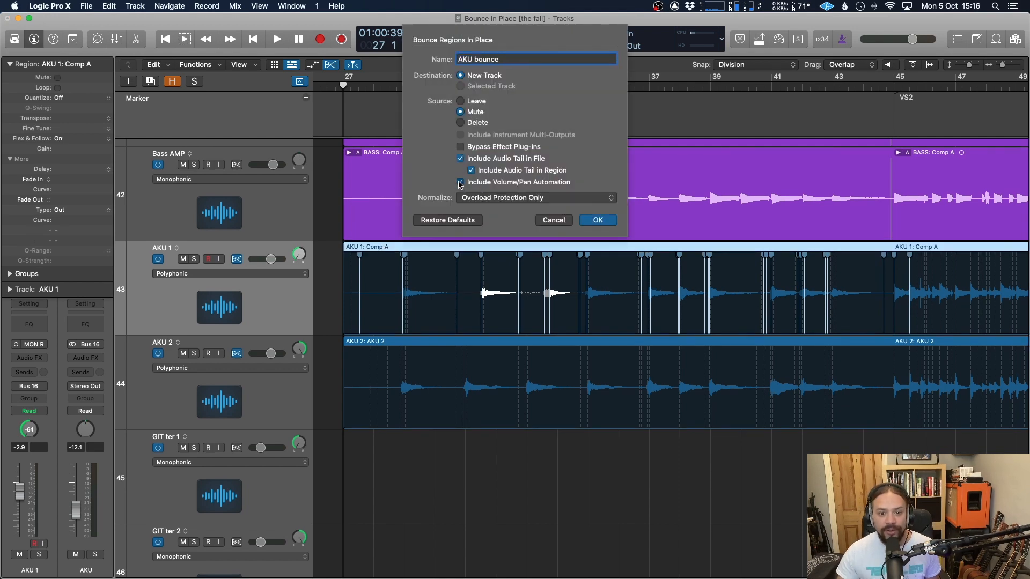
left_click(459, 182)
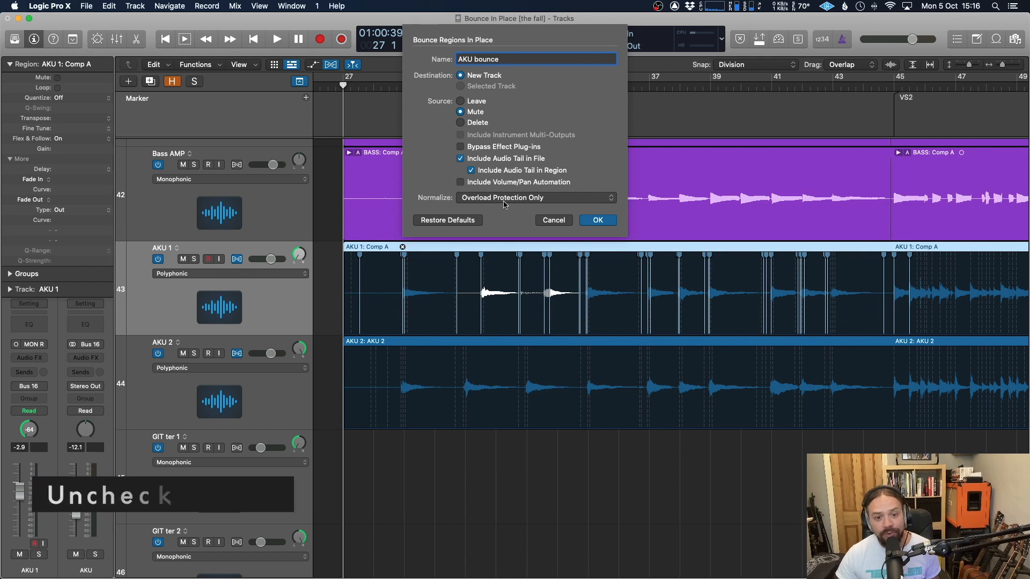
left_click(597, 221)
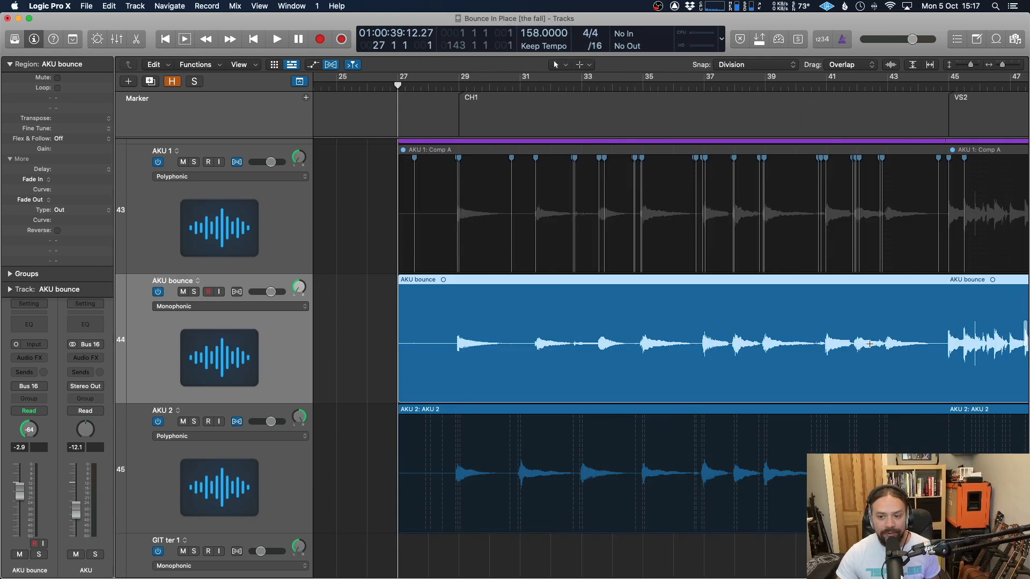
- Bounce the AKU 1: Comp A region in place to a new track named "AKU in stereo", muting the source and including volume/pan automation
scroll(763, 298, "up", 1)
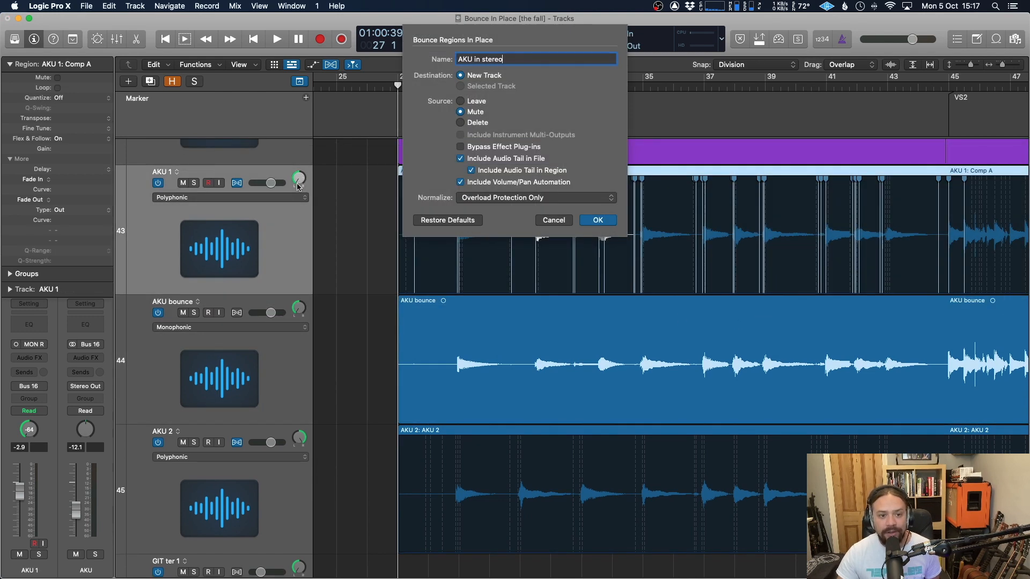
left_click(598, 220)
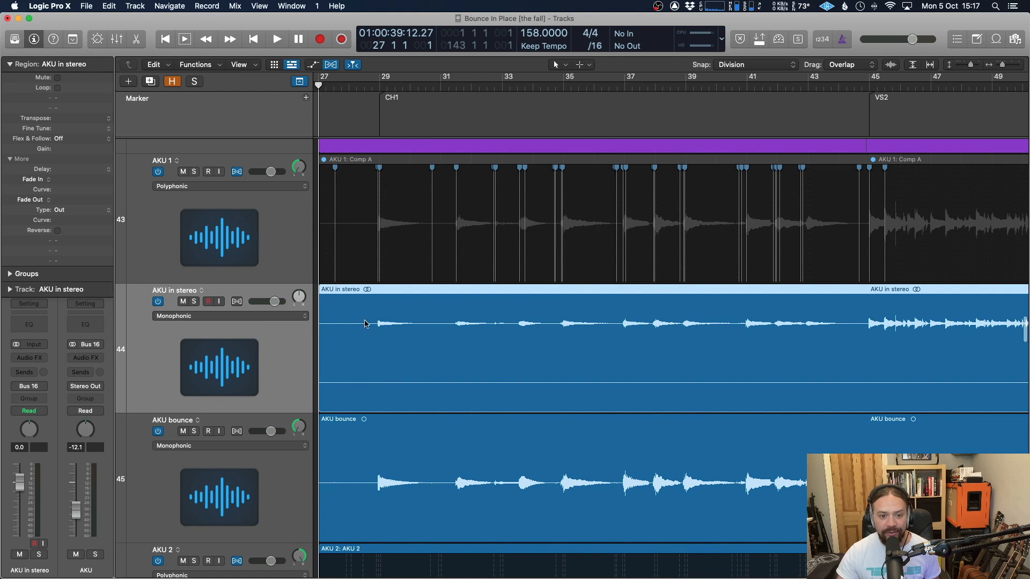
scroll(521, 327, "right", 3)
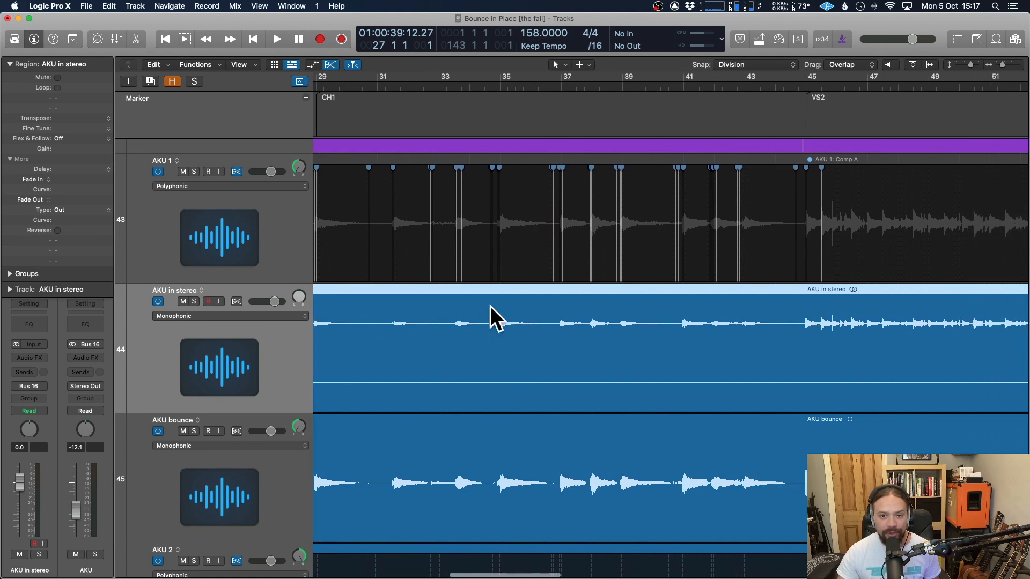
scroll(475, 316, "left", 3)
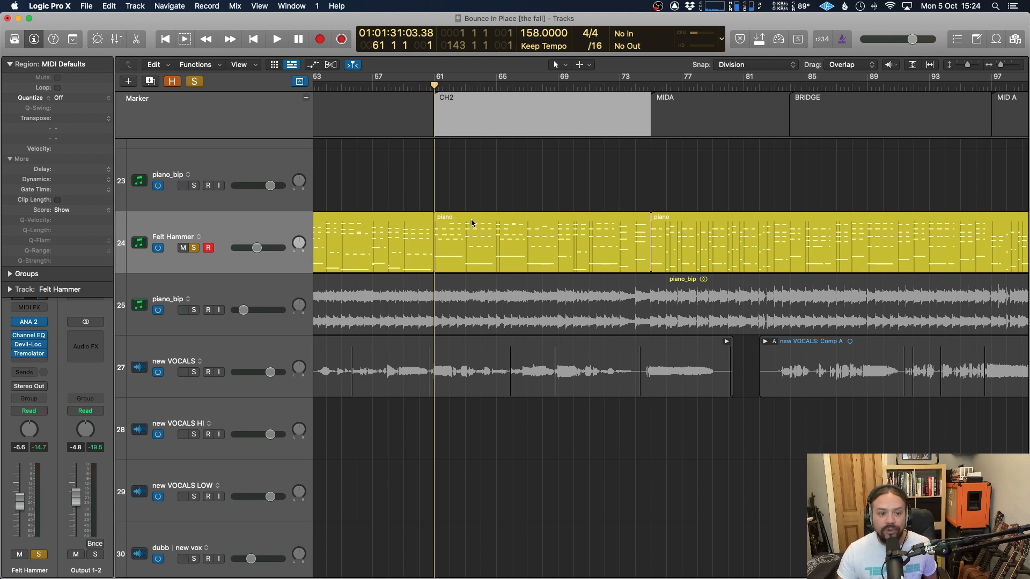
- Inspect the Channel EQ, Devil-Loc Deluxe and Tremolator settings on the Felt Hammer track, then hide the plug-in windows
mouse_move(19, 345)
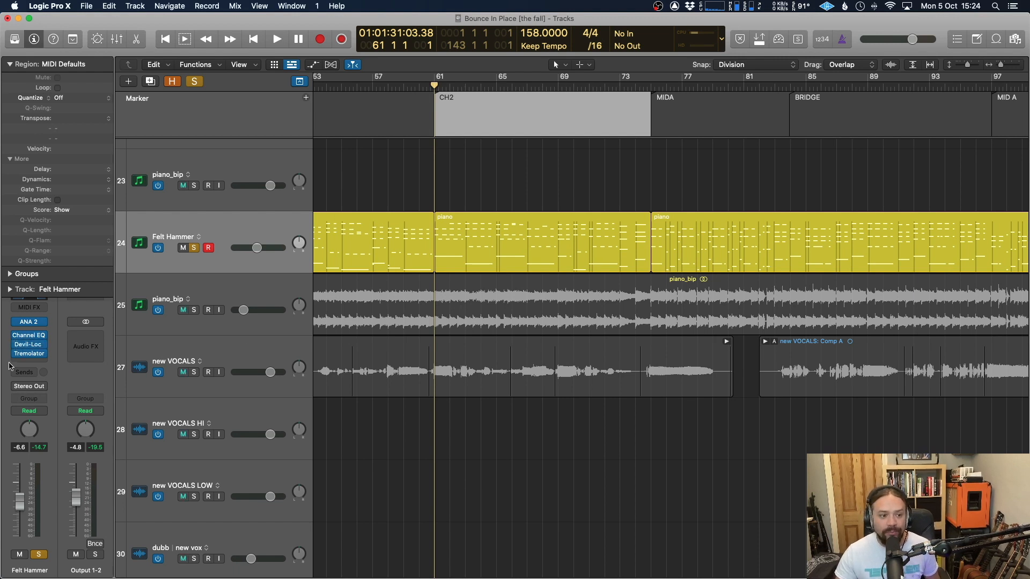
left_click(31, 338)
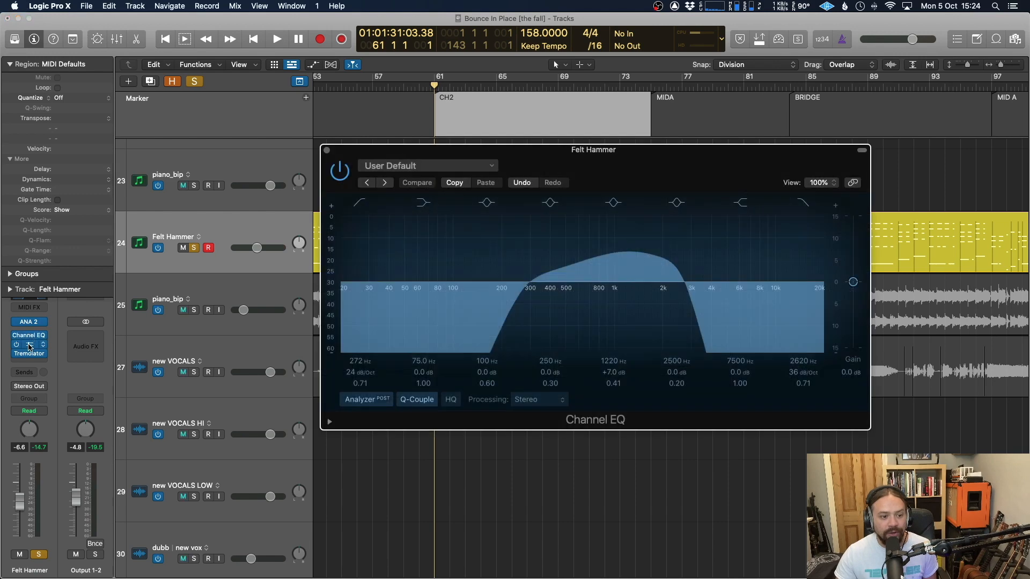
left_click(28, 344)
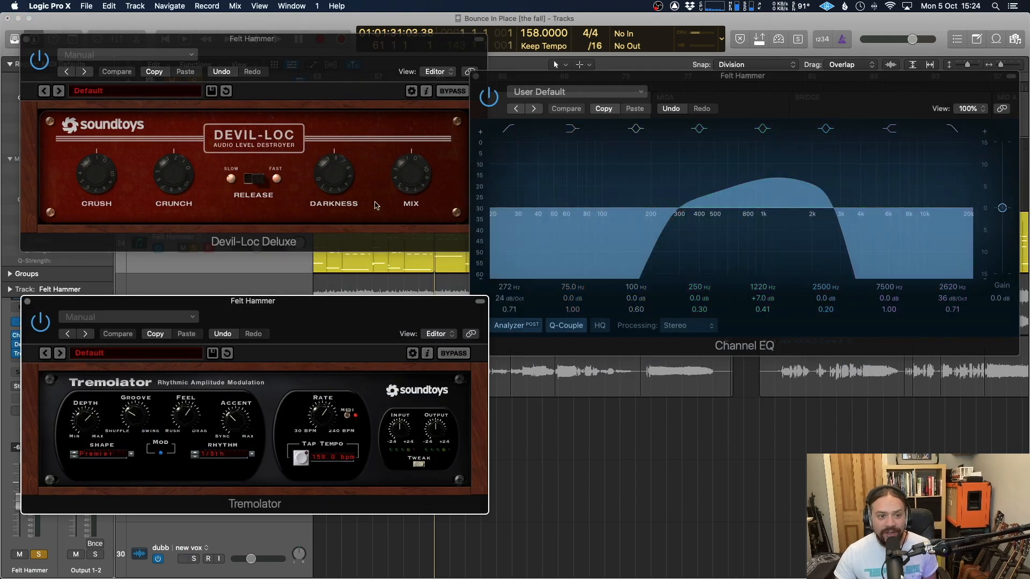
left_click(257, 155)
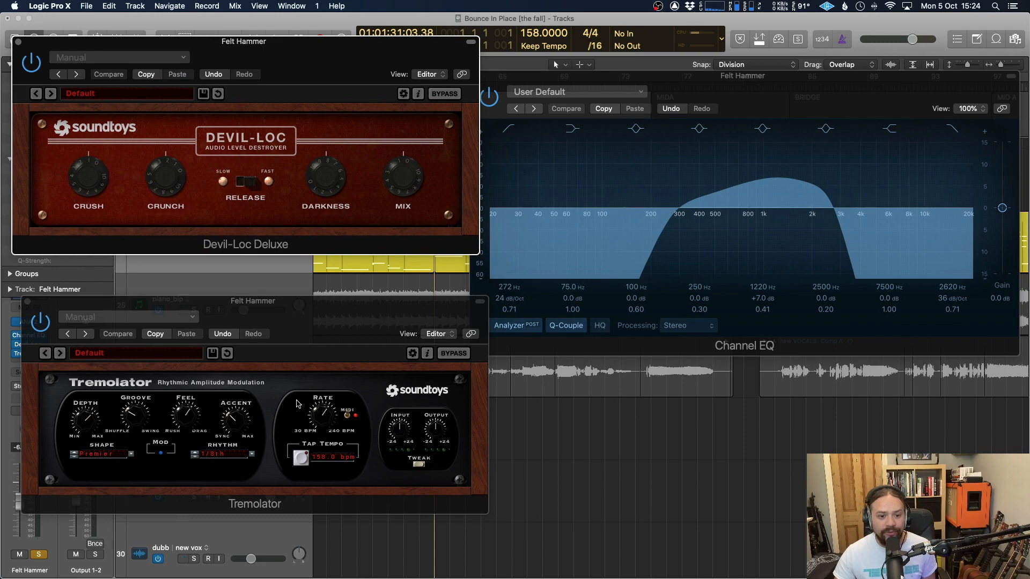
key("v")
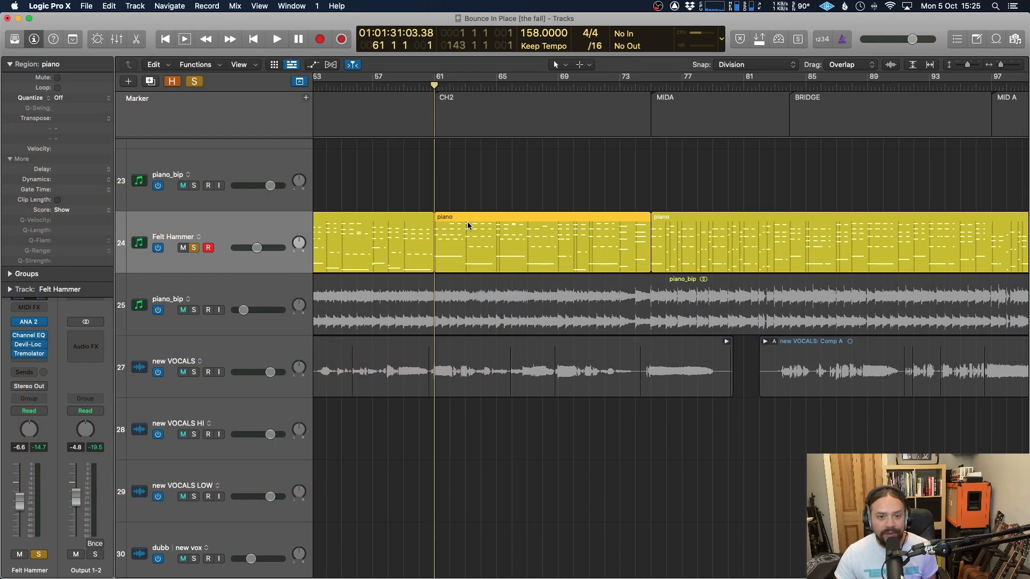
- Play the soloed Felt Hammer piano region from the start of CH2 for a few bars to hear its effects, then stop
key("space")
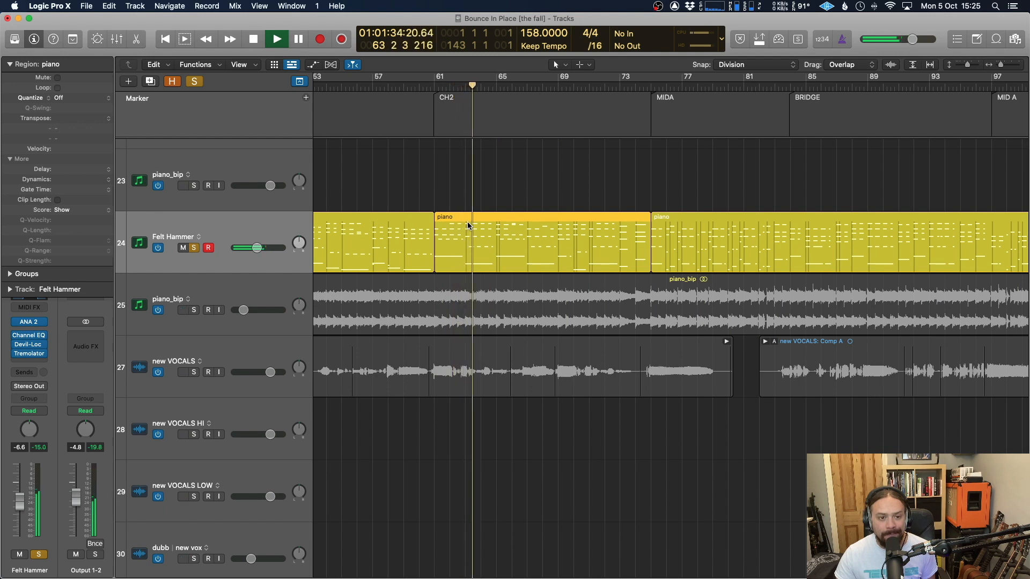
mouse_move(32, 336)
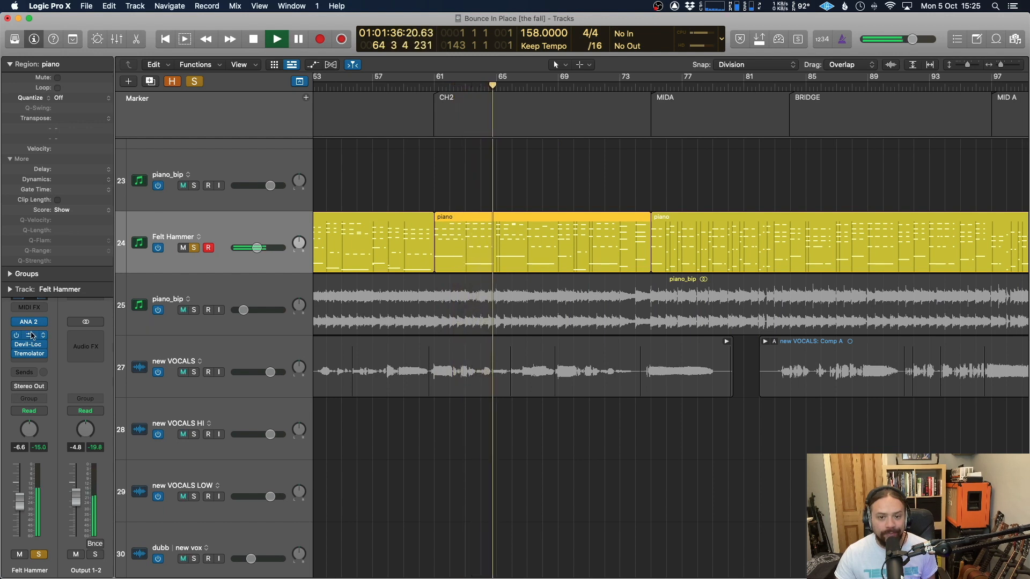
key("space")
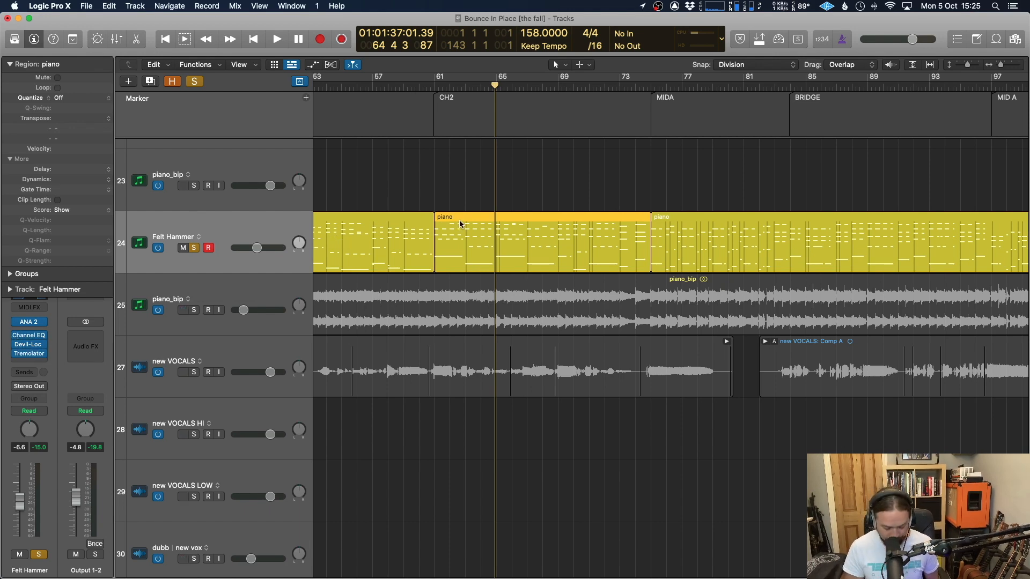
- Bounce the Felt Hammer CH2 region in place to a new track named "piano FX" and play the result in solo
key("ctrl+b")
type("piano FX")
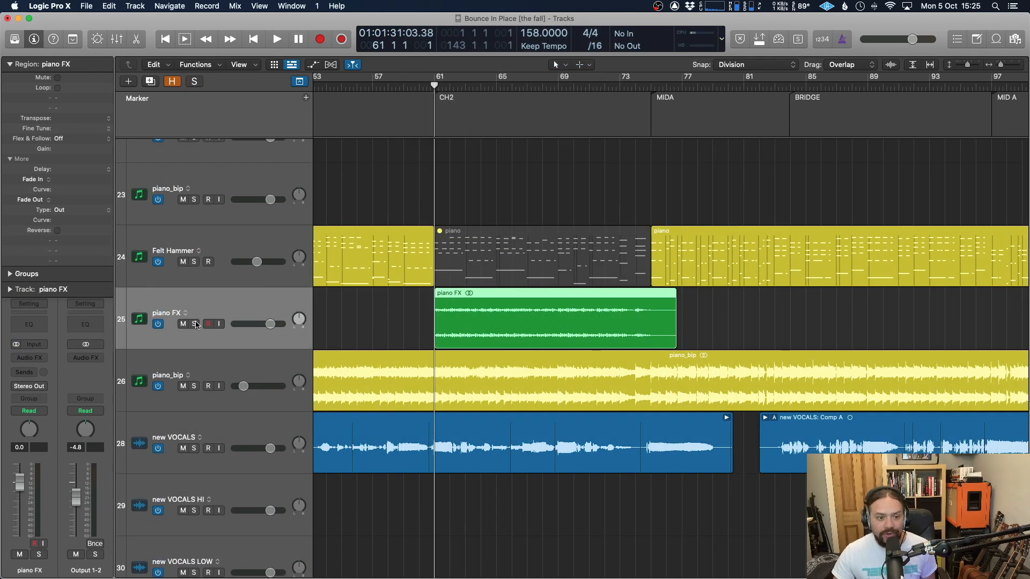
left_click(195, 324)
key("space")
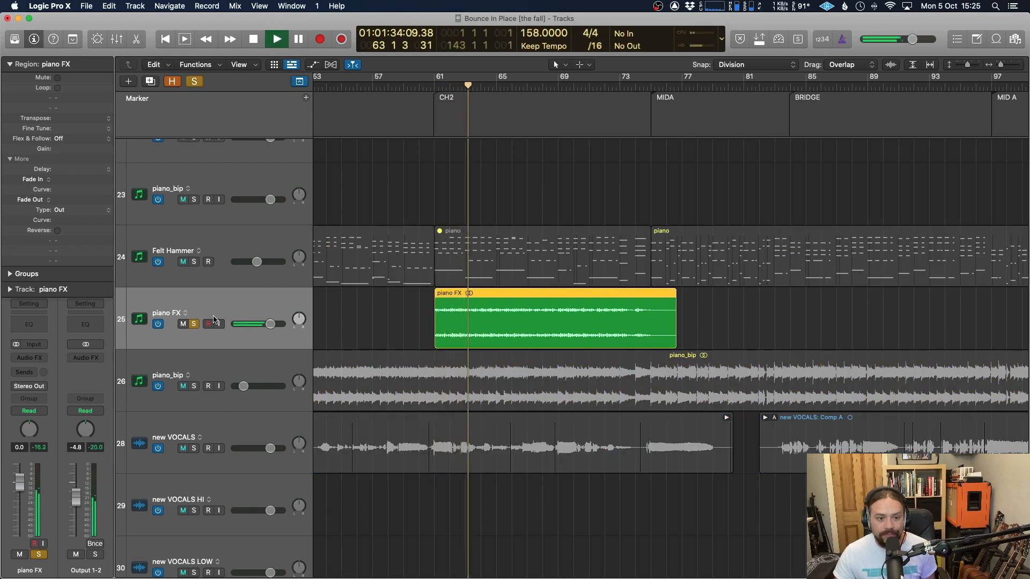
key("space")
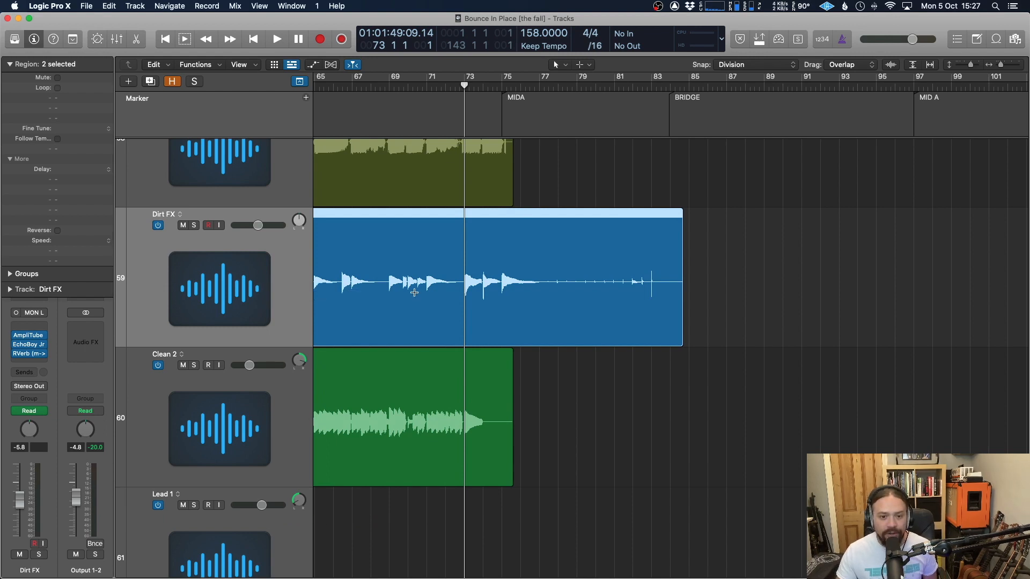
- Show track automation and play the Dirt FX track in solo from bar 73 through its EchoBoy Jr Mix automation, then turn solo off
key("a")
scroll(423, 292, "right", 1)
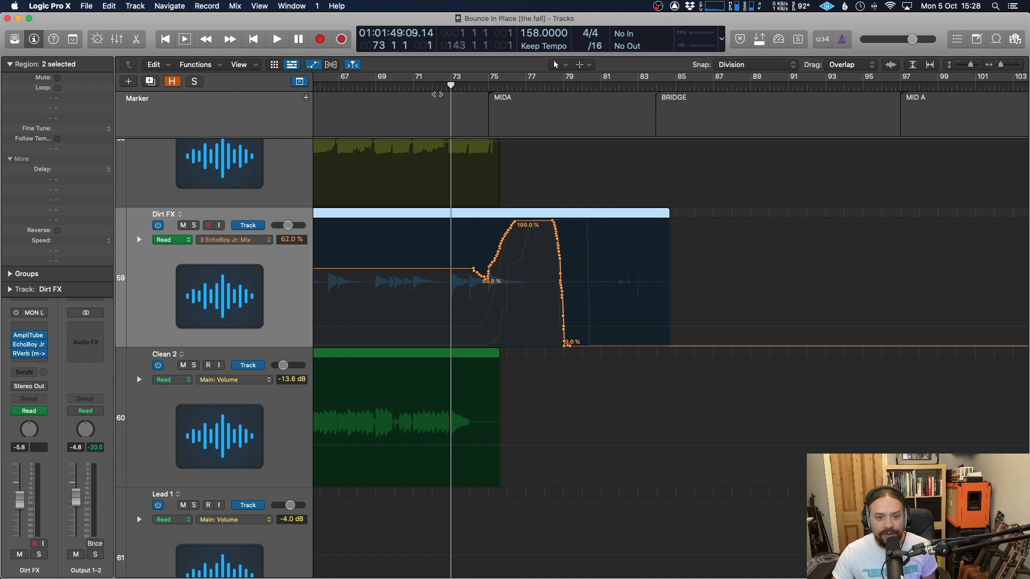
left_click(193, 224)
key("space")
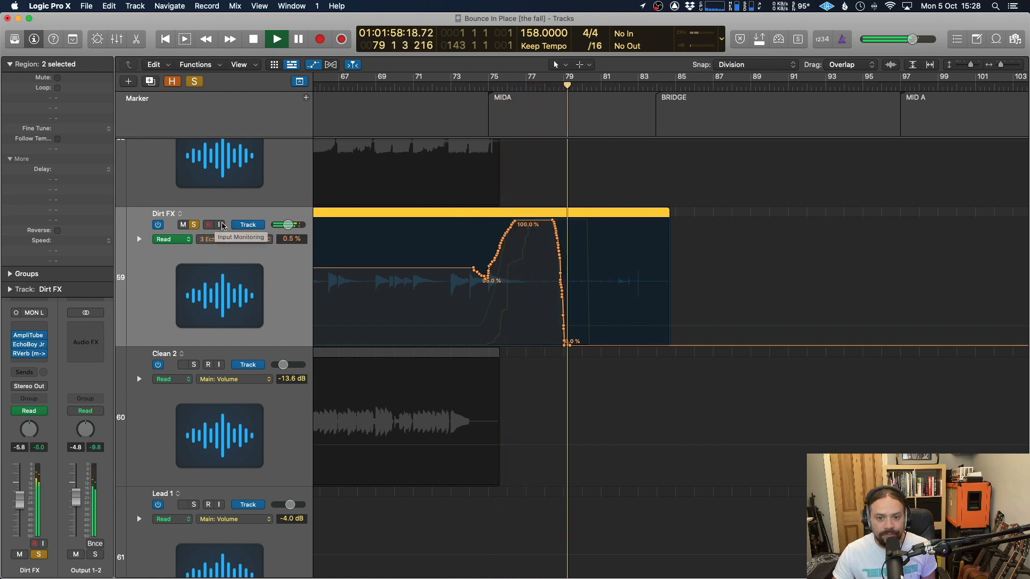
key("space")
key("s")
- Bounce the Clean FX: Take 5 region on the Dirt FX track in place to a new track named "CleanFX", muting the source
scroll(510, 203, "left", 4)
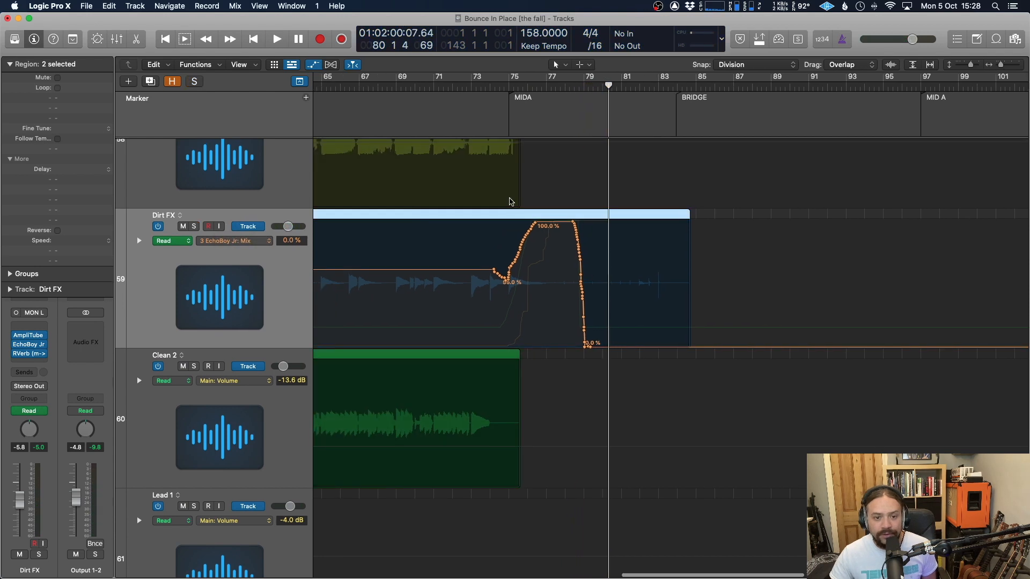
scroll(482, 211, "left", 4)
left_click(437, 215)
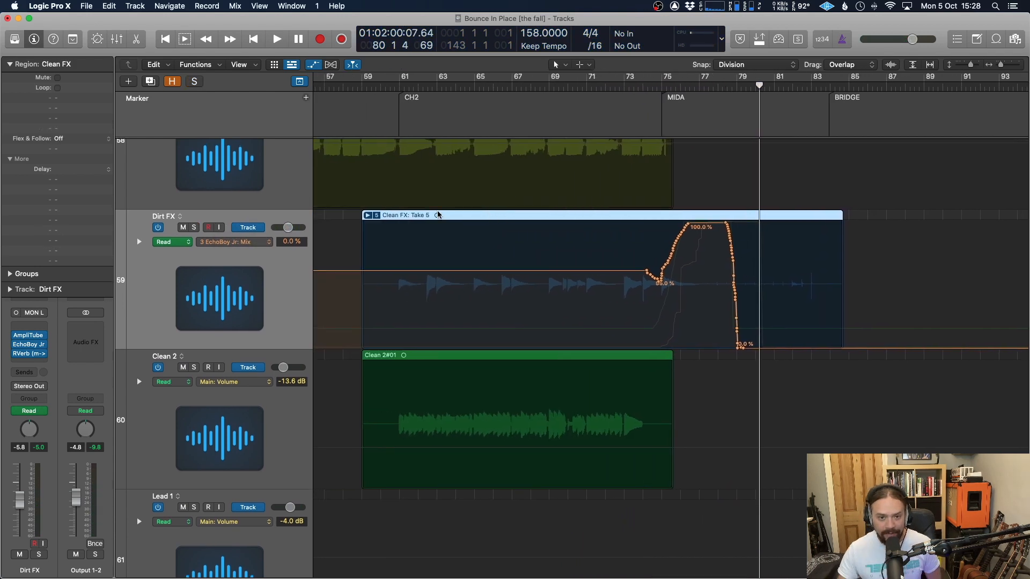
key("ctrl+b")
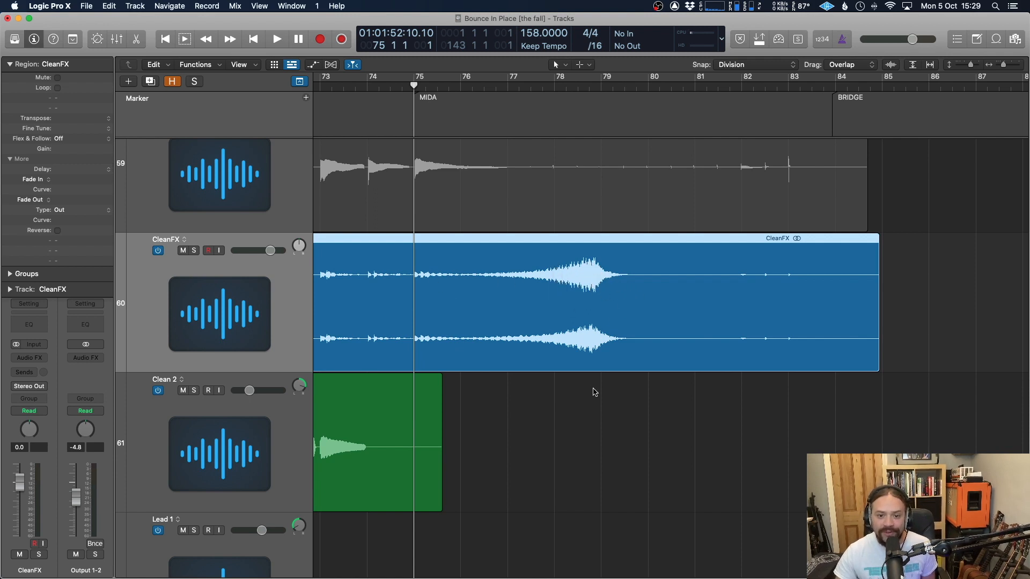
- Compare the muted Dirt FX waveform with the bounced CleanFX region, focusing on the swell around bars 75 to 83
scroll(368, 269, "up", 3)
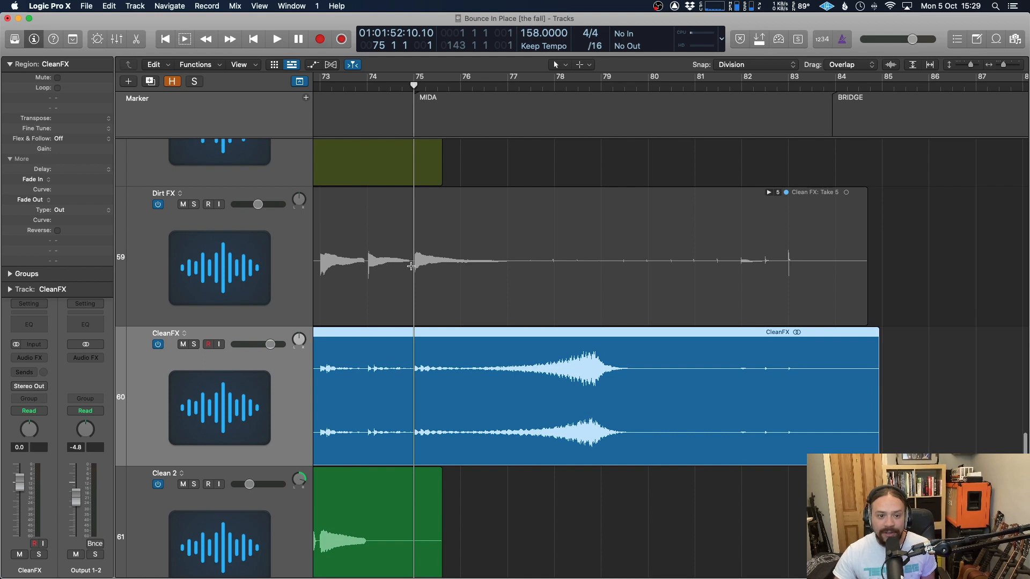
scroll(411, 267, "up", 1)
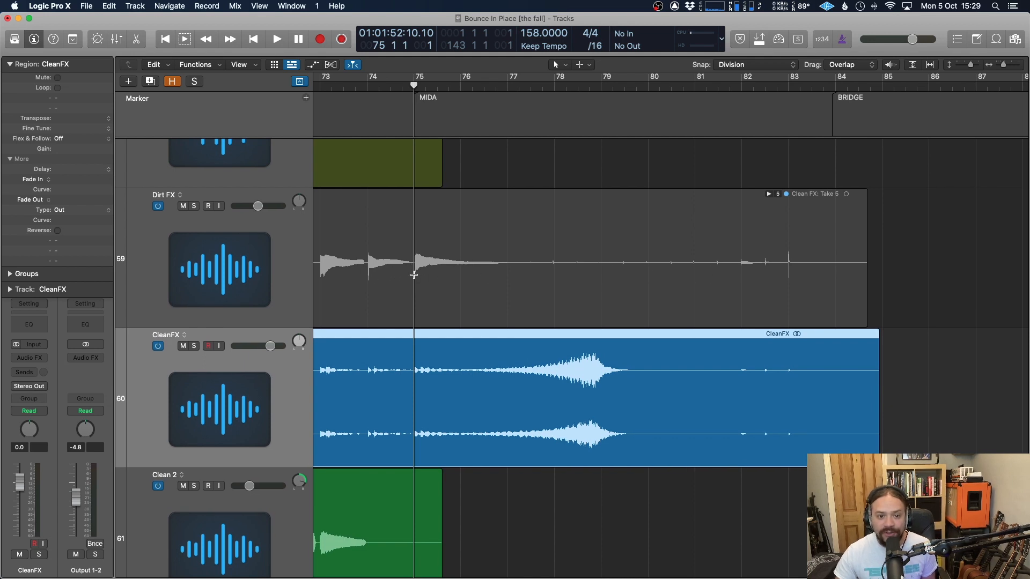
scroll(456, 305, "down", 2)
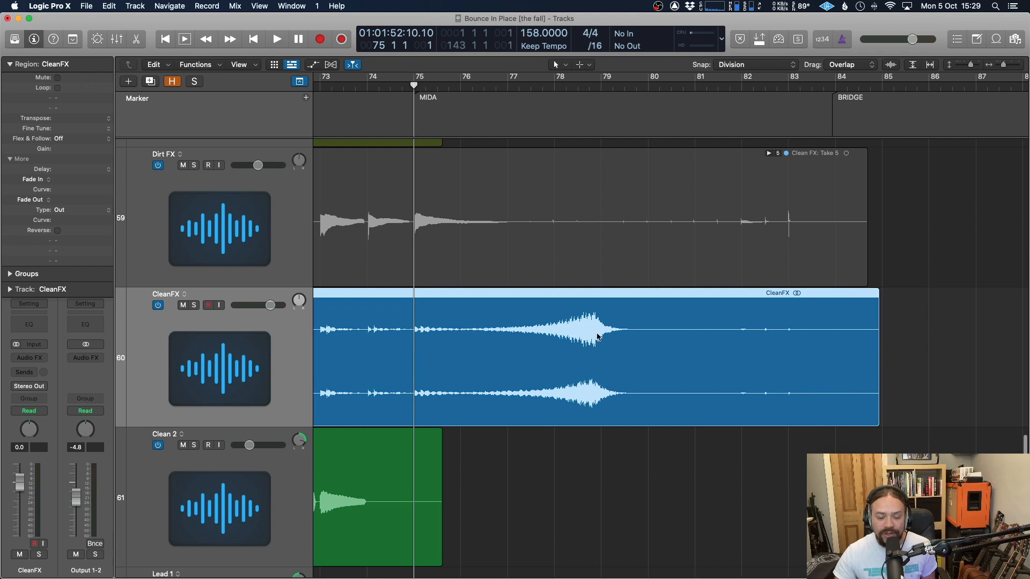
scroll(596, 335, "down", 1)
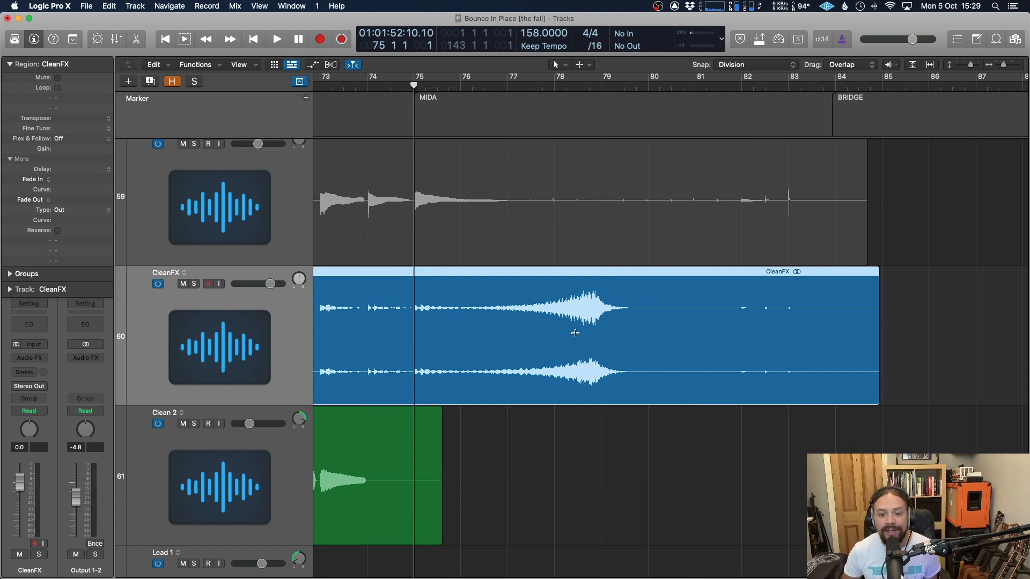
key("super+Right")
key("super+Right")
scroll(579, 334, "right", 8)
scroll(597, 333, "down", 1)
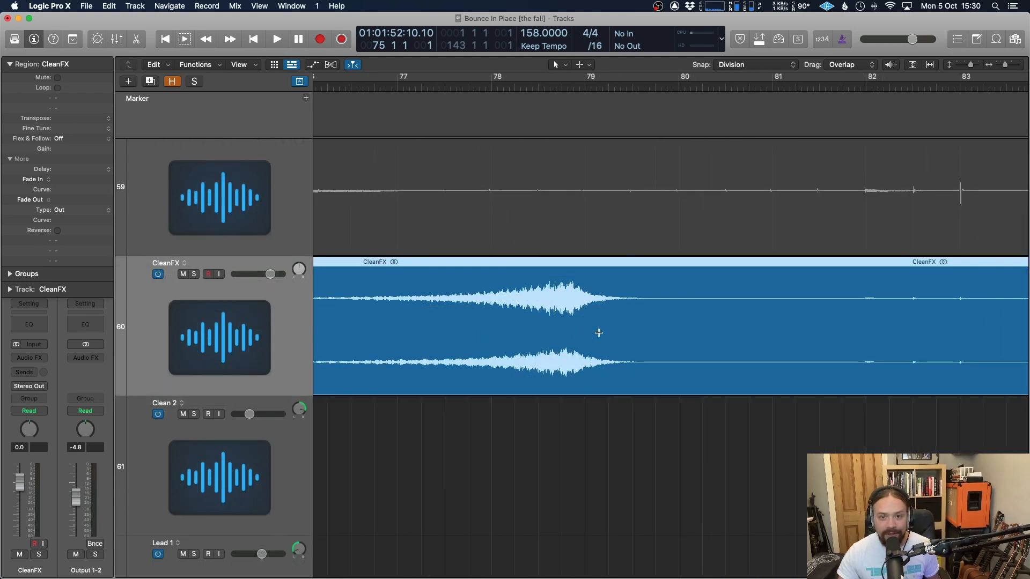
key("super+Left")
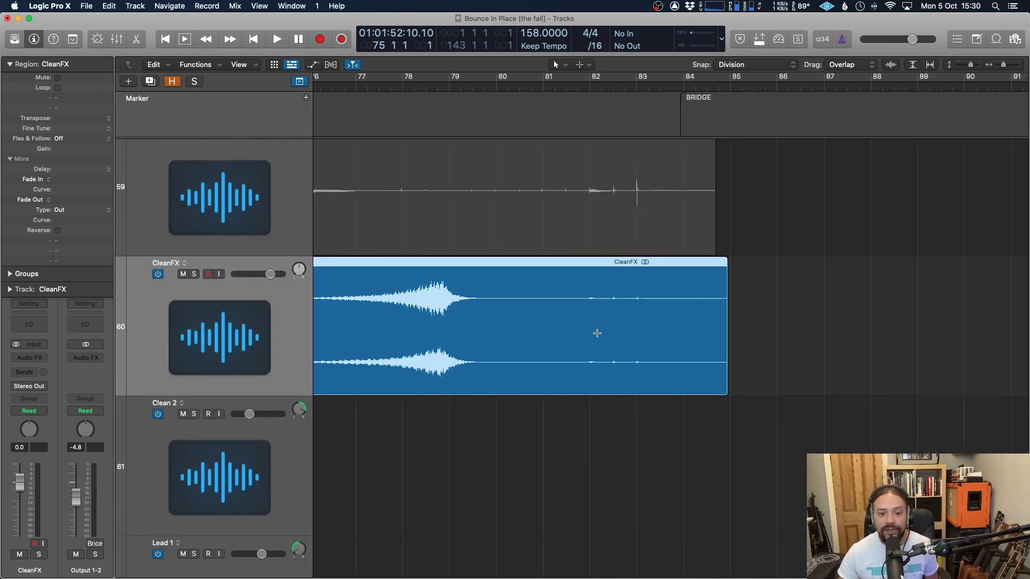
key("super+Right")
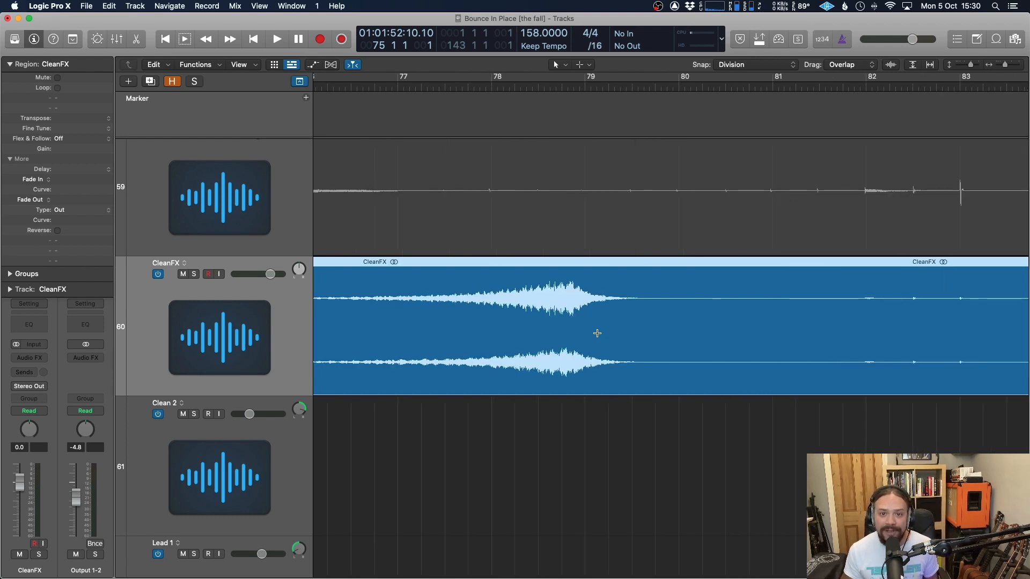
- Solo the CleanFX track and play its decaying tail from bar 79, then stop
left_click(583, 373)
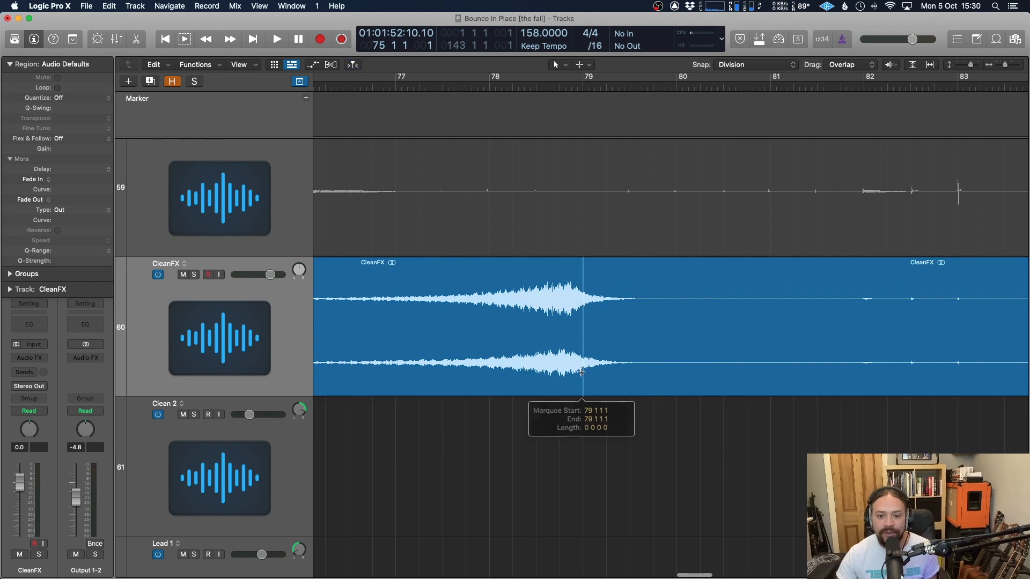
key("s")
key("space")
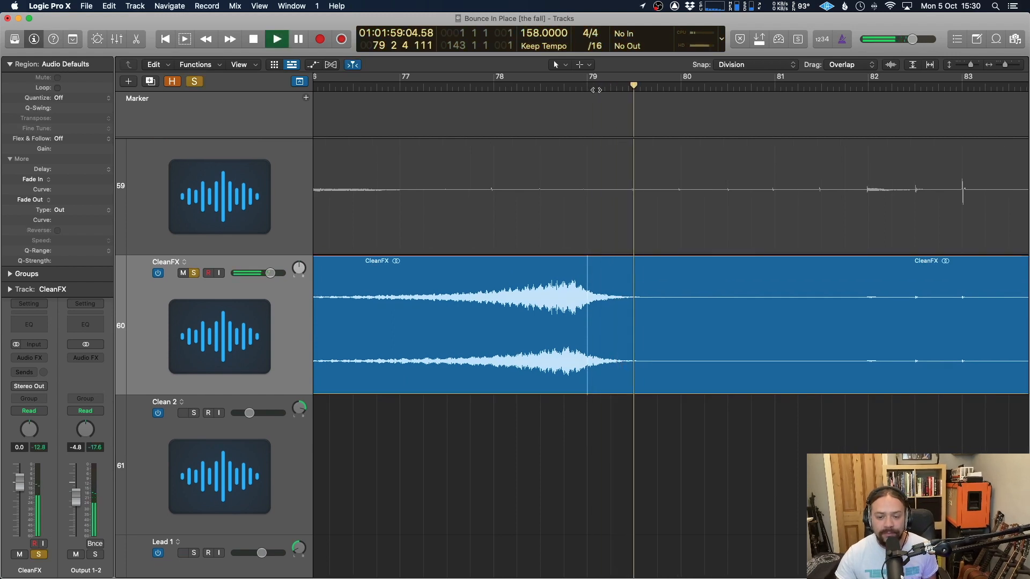
key("space")
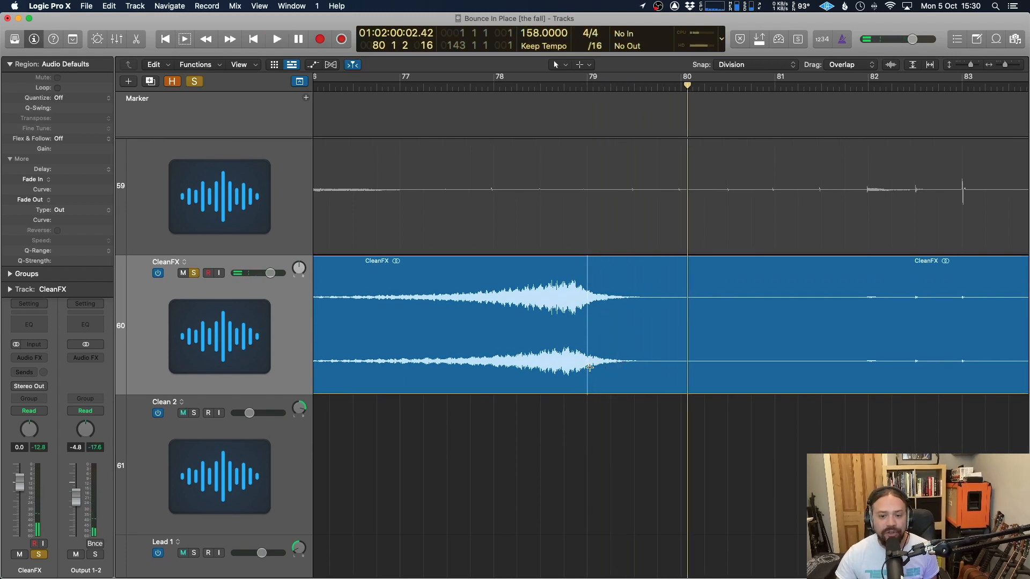
- Split the CleanFX region at 79, 79 2 and 79 3, and delete everything after 79 2
left_click(587, 360)
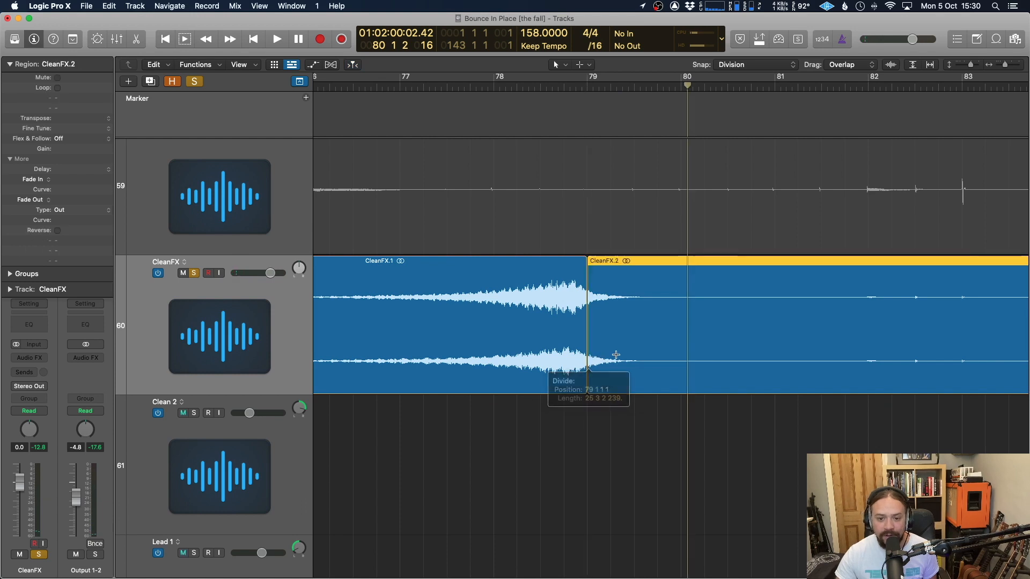
key("super+Right")
left_click(542, 354)
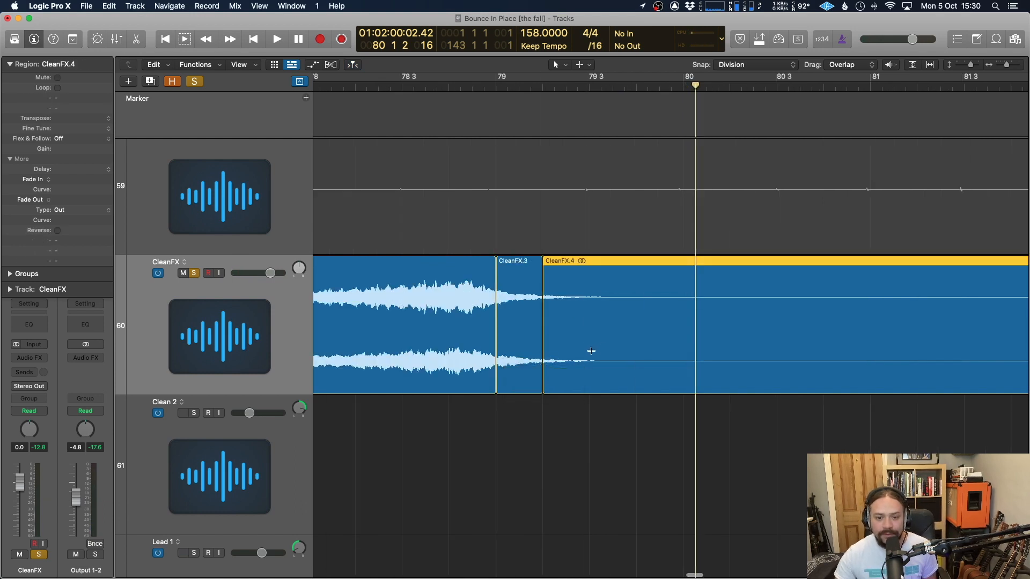
left_click(588, 358)
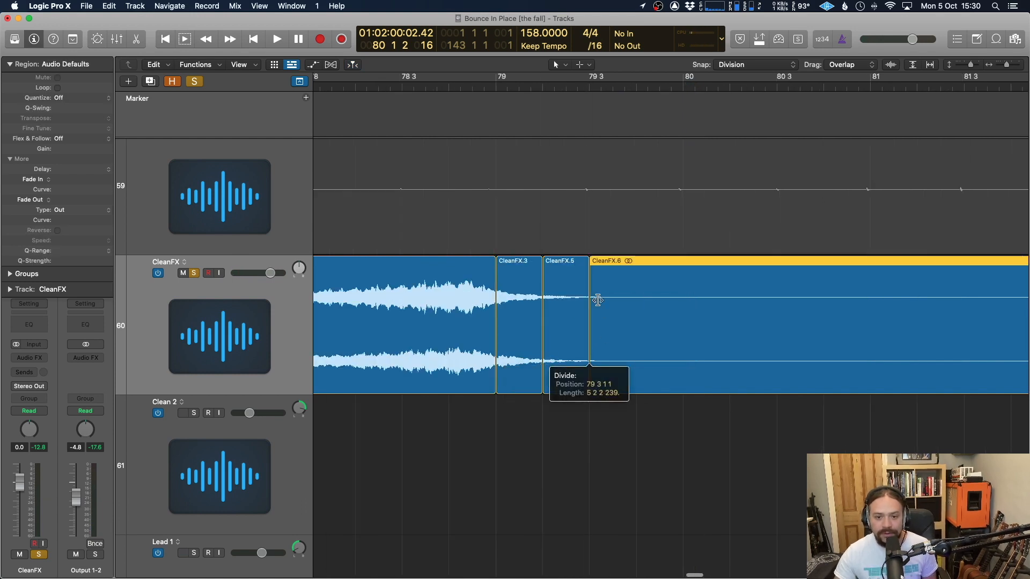
key("Delete")
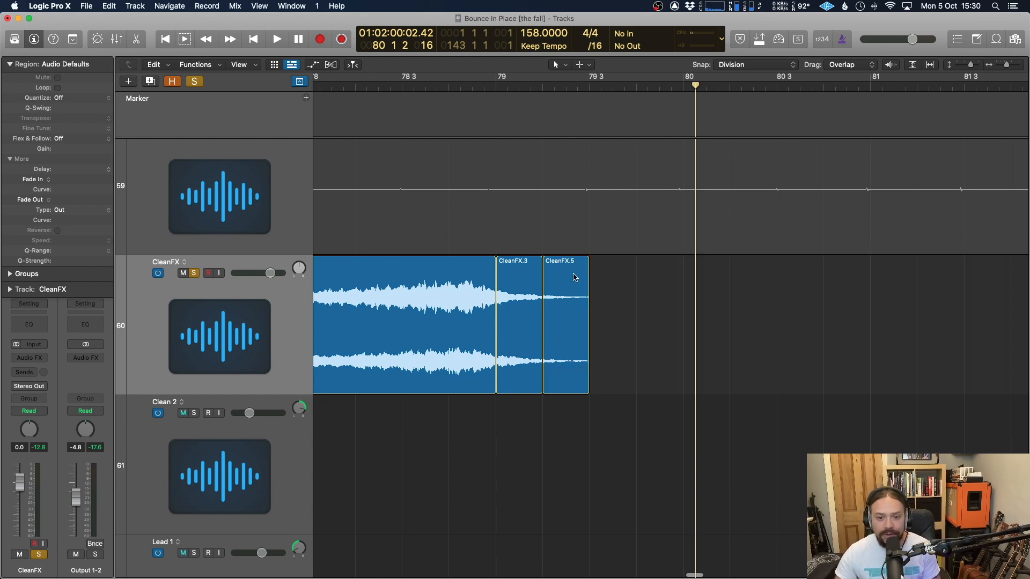
left_click(568, 287)
key("Delete")
- Detach the one-beat slice after bar 79, reverse it in the audio file editor, and place it at 79 2
left_click_drag(516, 279, 610, 279)
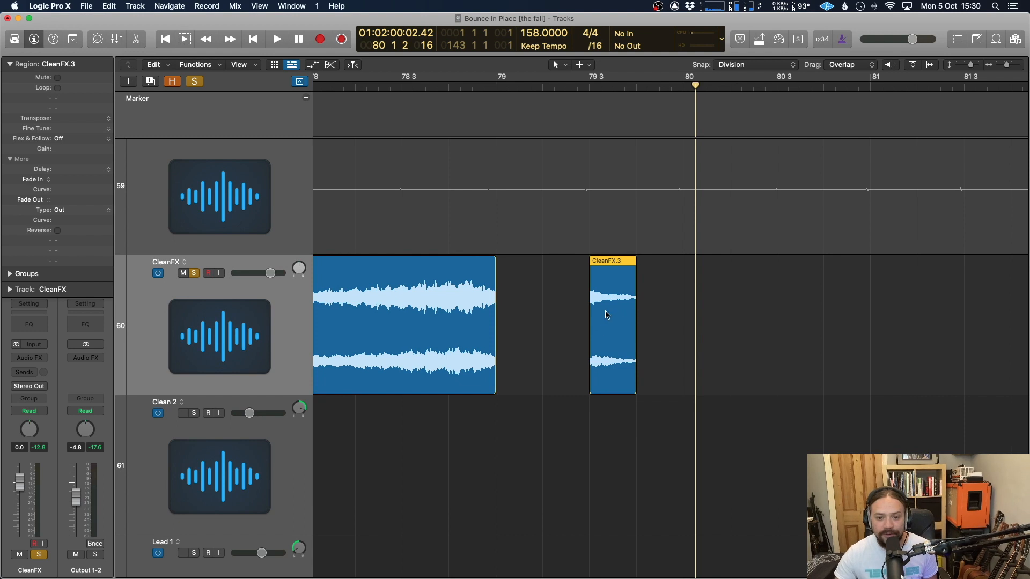
key("w")
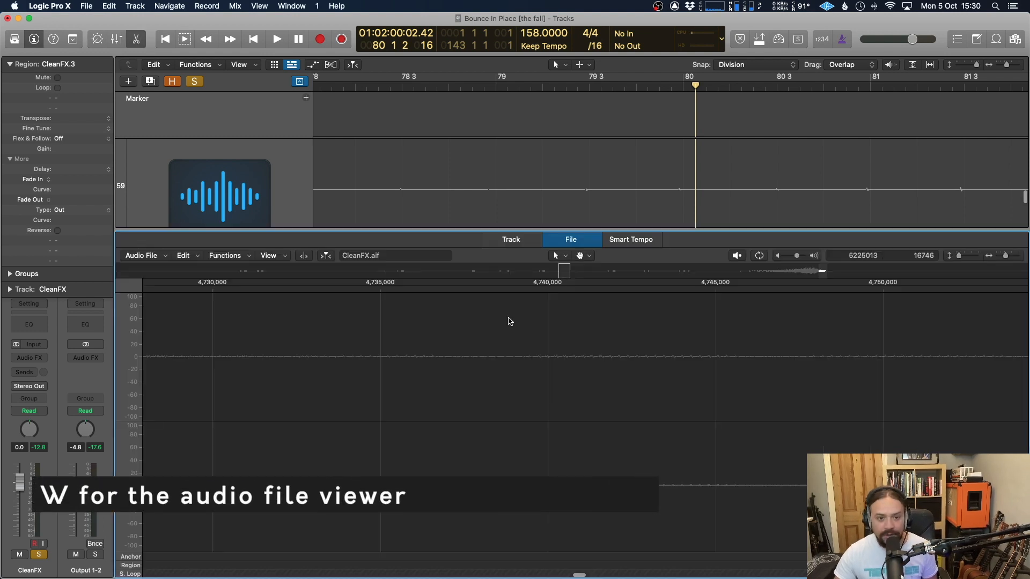
left_click(228, 257)
left_click(252, 319)
key("w")
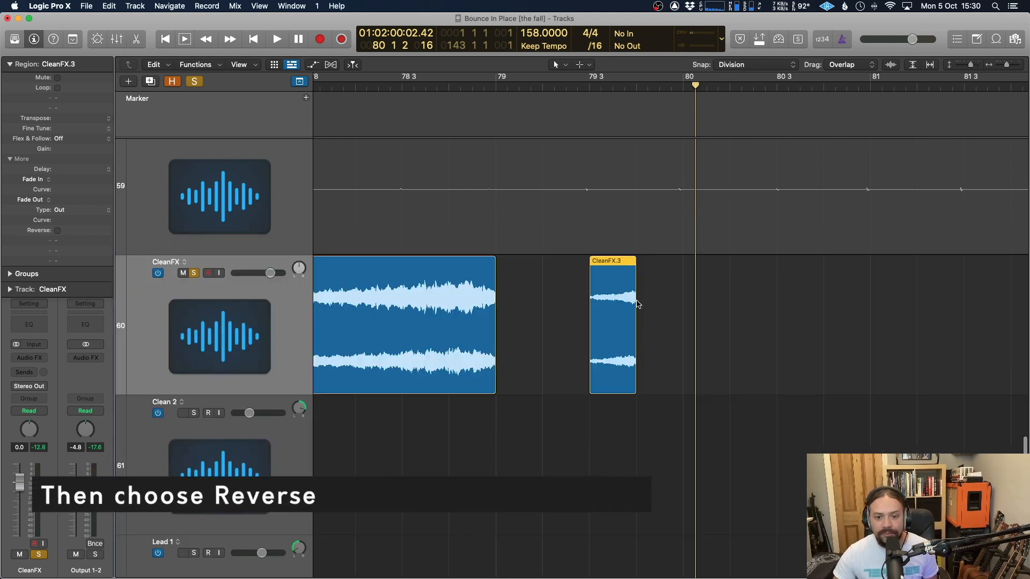
left_click_drag(615, 297, 568, 298)
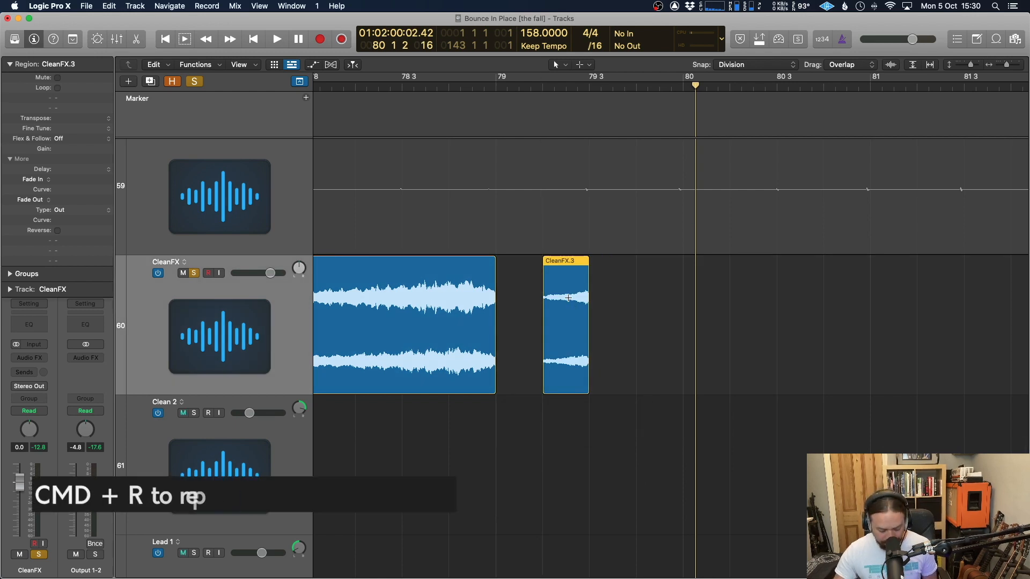
- Repeat the reversed slice five times and play the repeats from 79 2
key("super+r")
key("super+r")
key("super+r")
key("super+r")
key("super+r")
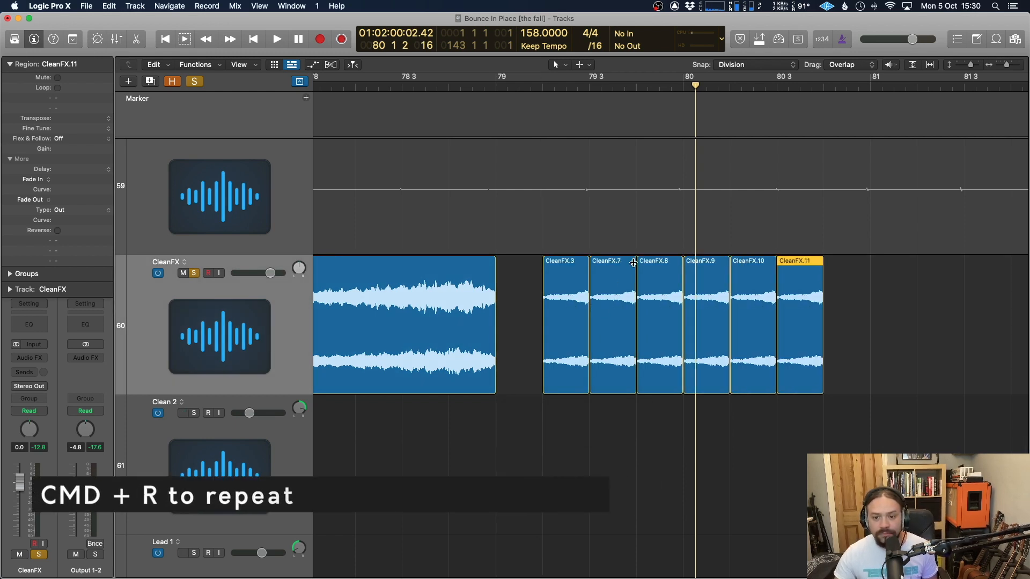
left_click(544, 83)
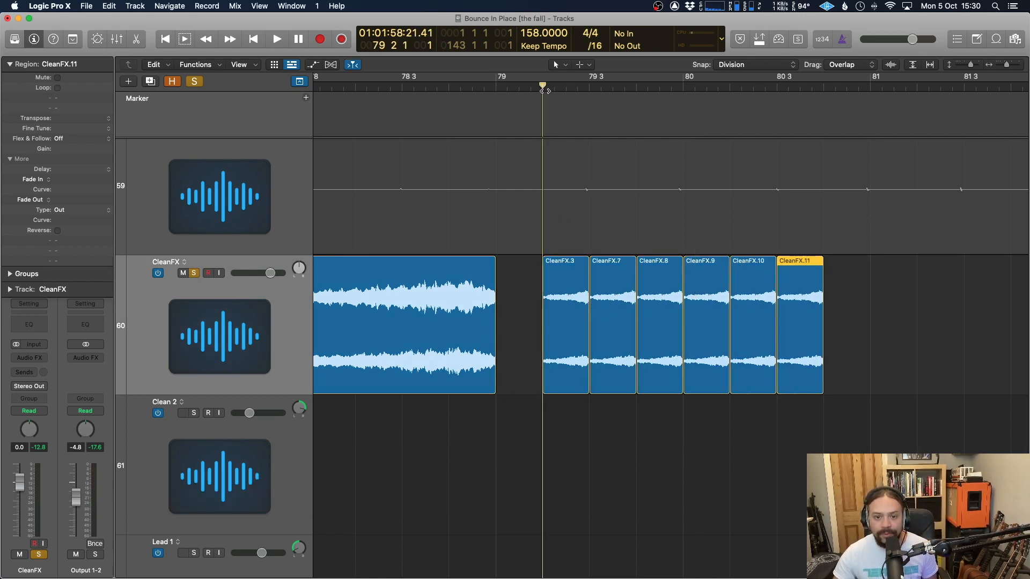
key("space")
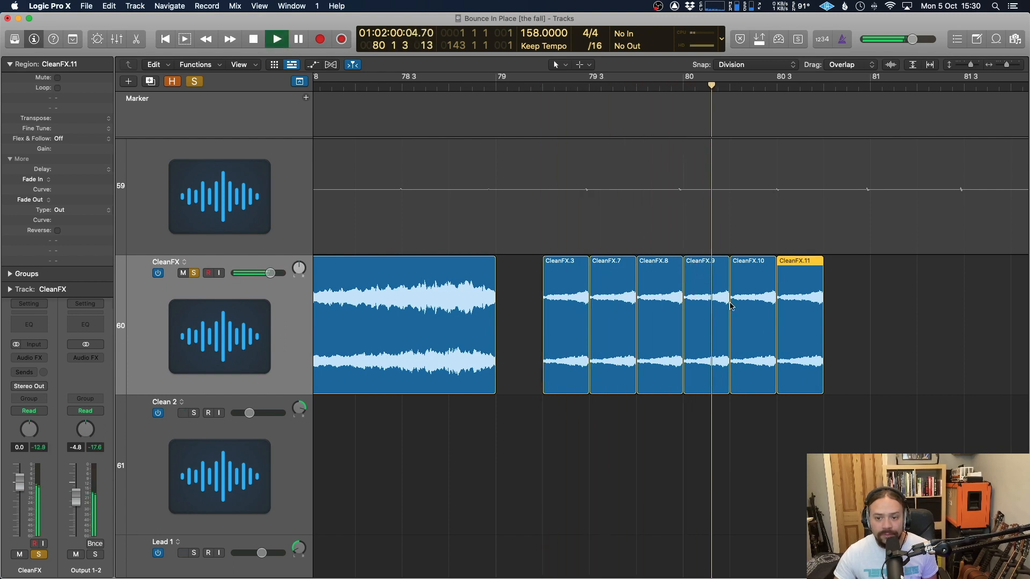
key("space")
- Give all six reversed slices a fade in of 1 and a fade out of 2, and play them
left_click_drag(815, 404, 555, 294)
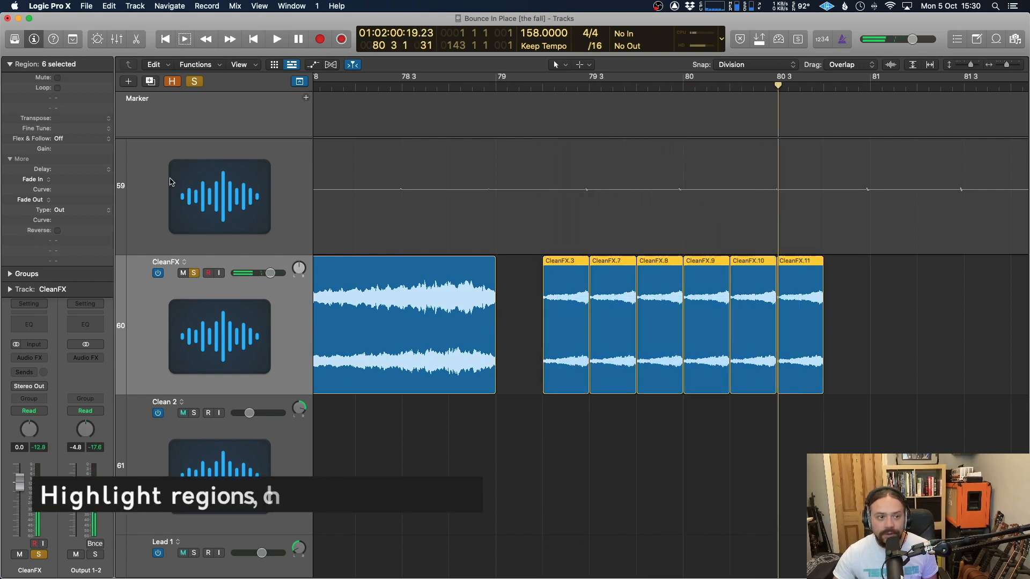
left_click_drag(66, 179, 65, 199)
key("space")
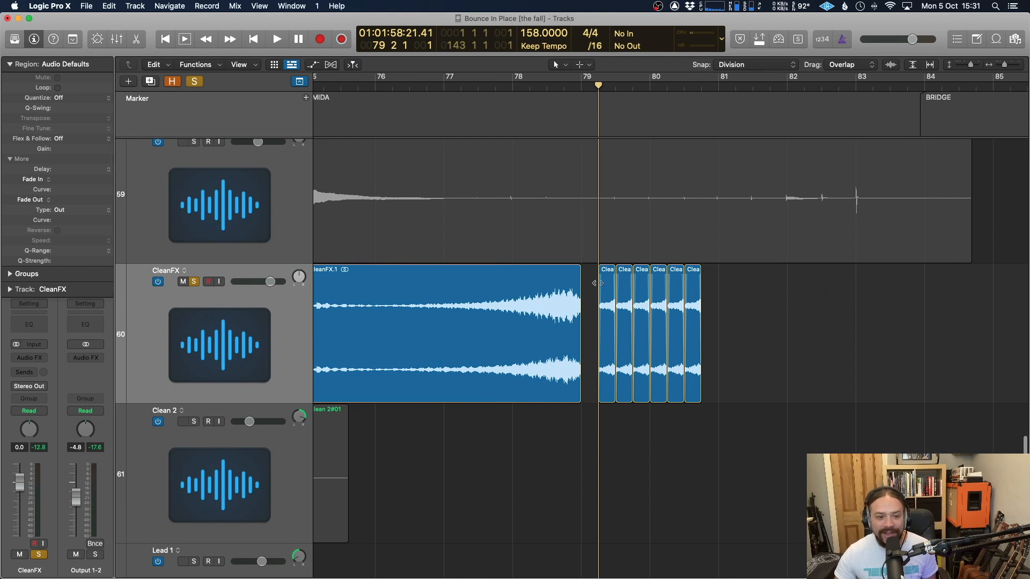
- Move the reversed slices to start at bar 79 and copy the repeated slices to bar 45 at the start of VS2
scroll(558, 334, "left", 3)
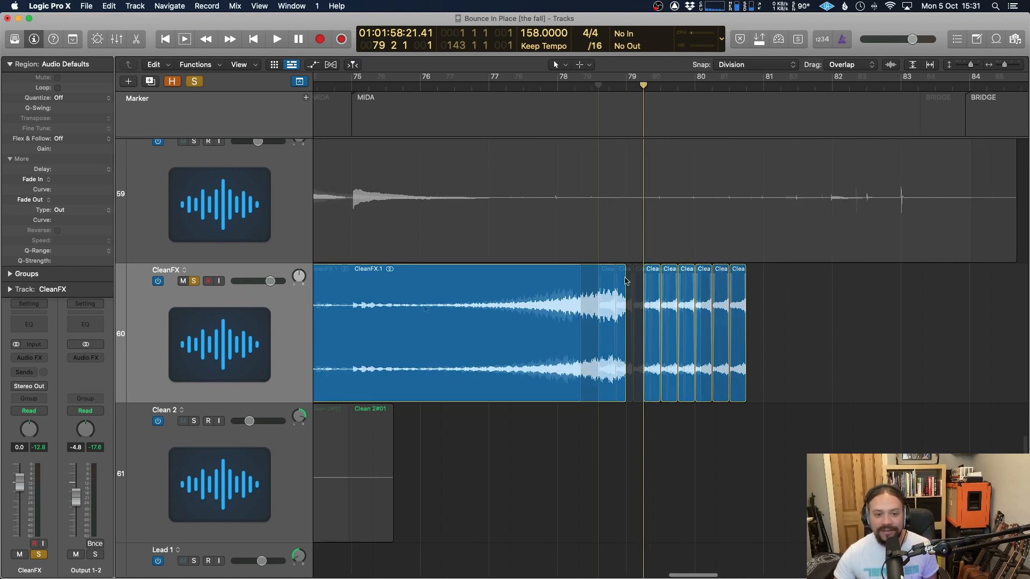
left_click(625, 86)
left_click_drag(766, 296, 651, 297)
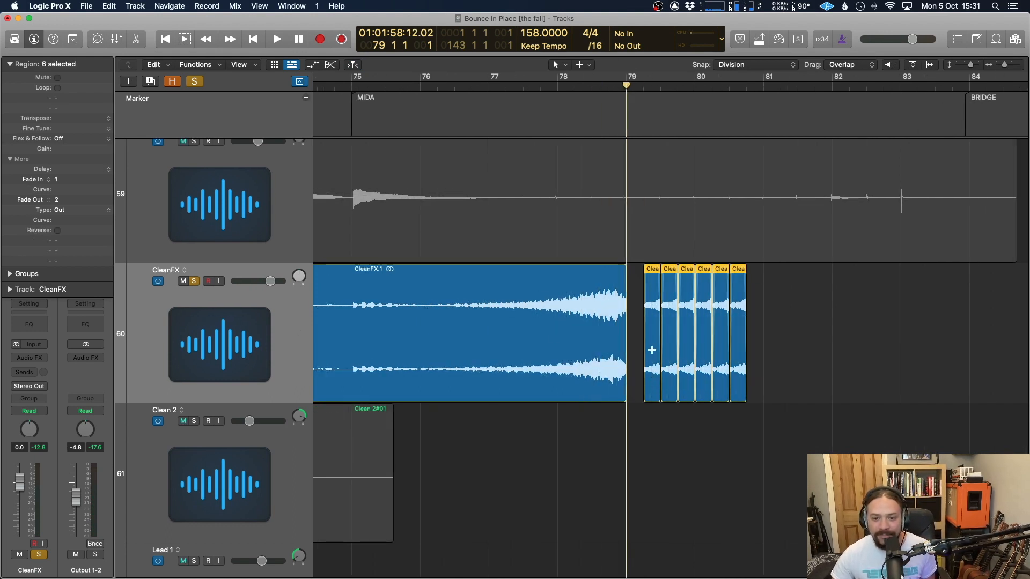
left_click_drag(651, 296, 633, 296)
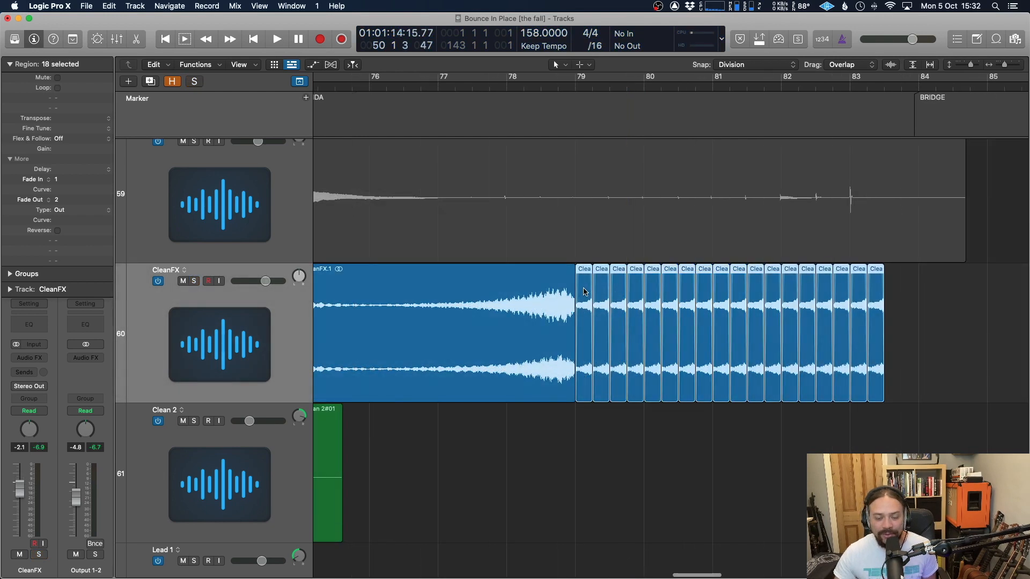
left_click_drag(584, 293, 467, 299)
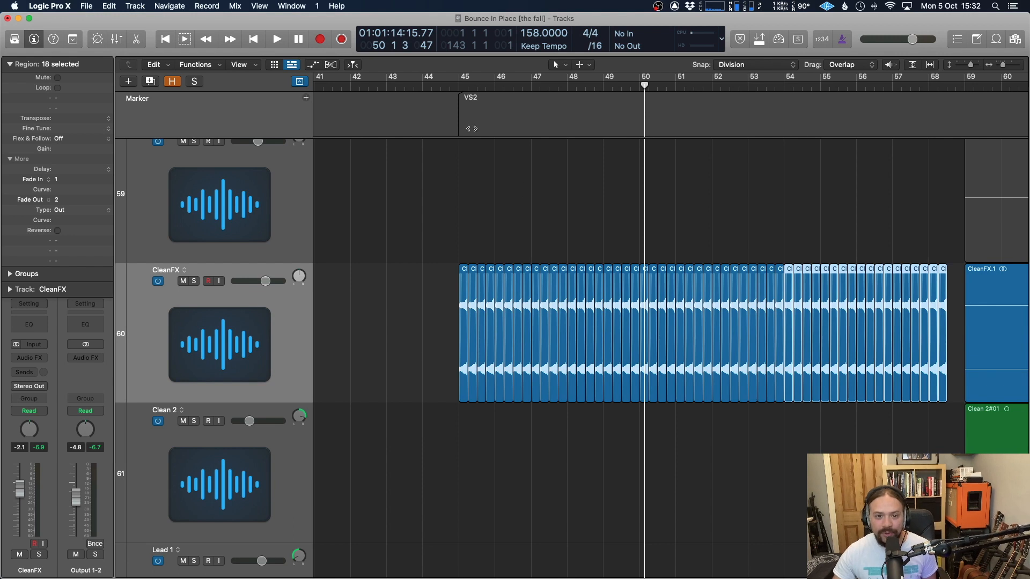
- Play the slices from bar 45 with the CleanFX track volume at +6.0 dB, then reset the volume to 0.0 dB
left_click_drag(460, 87, 456, 87)
mouse_move(265, 282)
left_mouse_down()
mouse_move(243, 281)
mouse_move(274, 281)
mouse_move(236, 281)
mouse_move(282, 281)
left_mouse_up()
key("space")
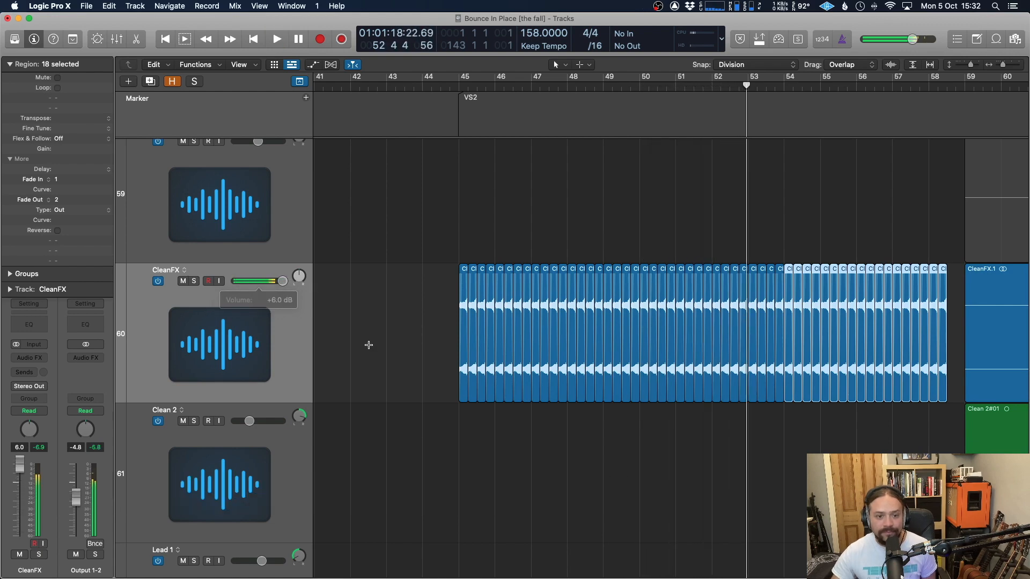
key("space")
left_click(282, 281, "alt")
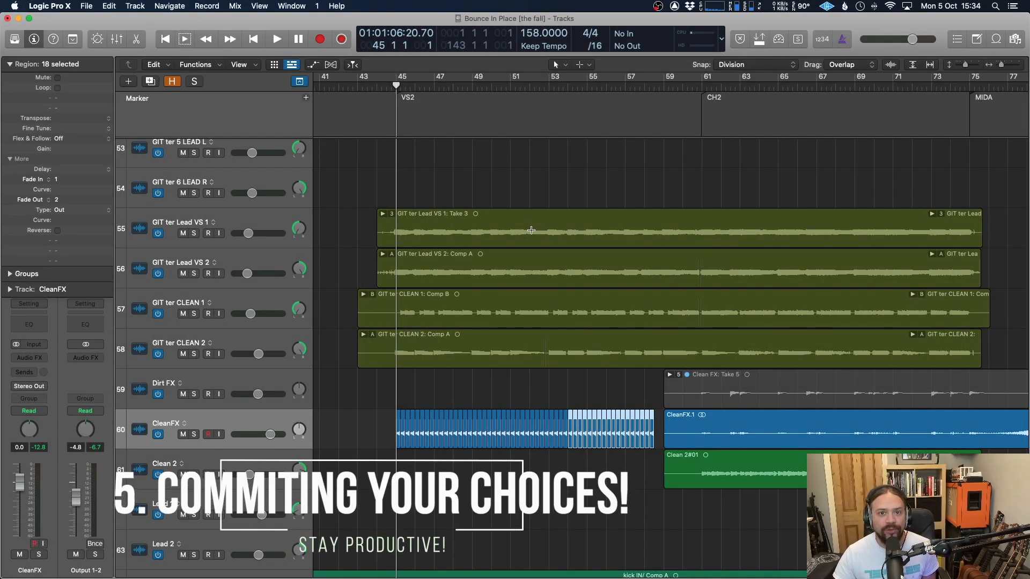
- Select the GIT ter Lead VS 1: Take 3 region, examine its Torpedo Wall of Sound plug-in settings, and close the plug-in
scroll(483, 229, "down", 1)
left_click(483, 229)
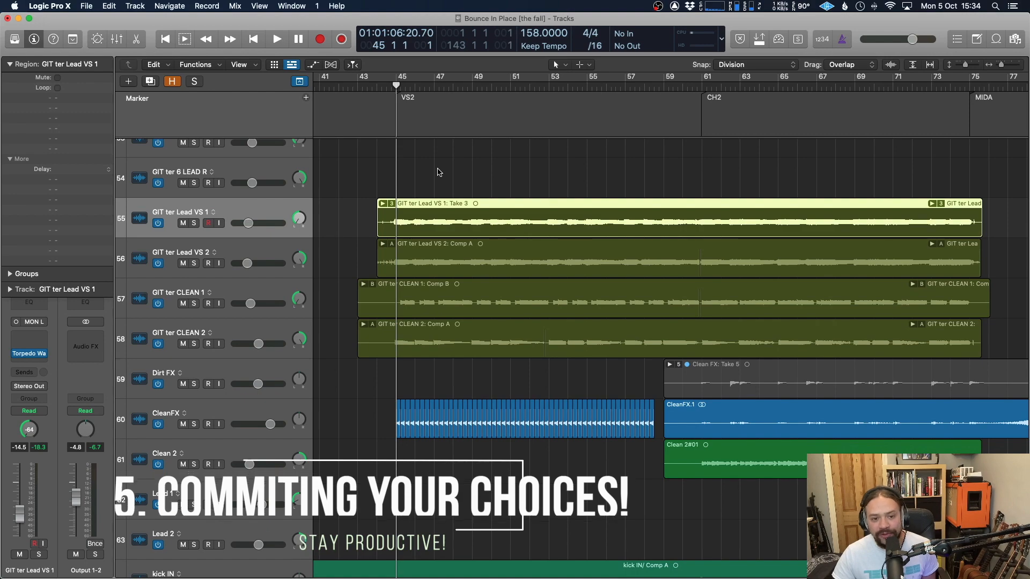
left_click(29, 353)
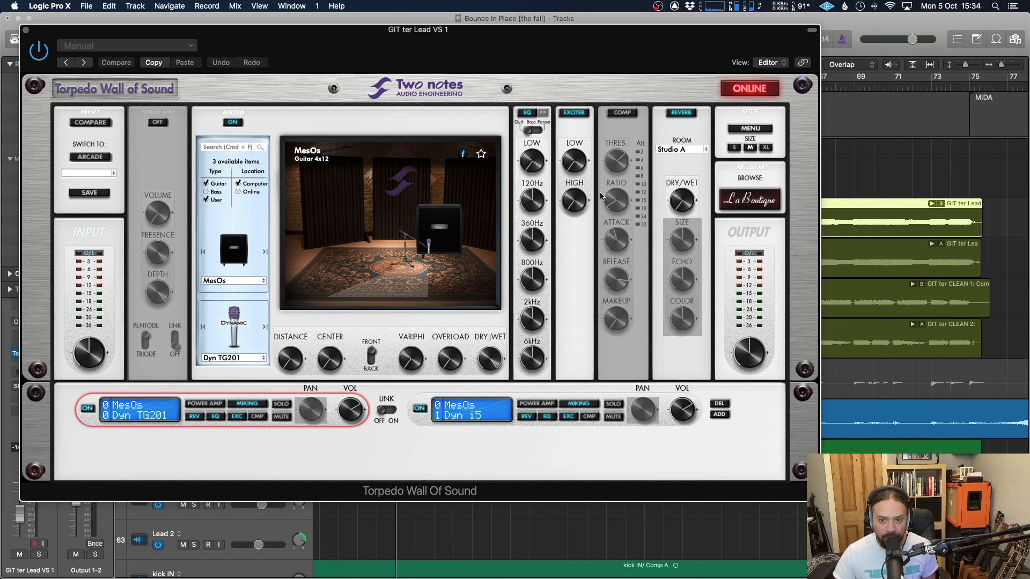
left_click_drag(414, 53, 405, 46)
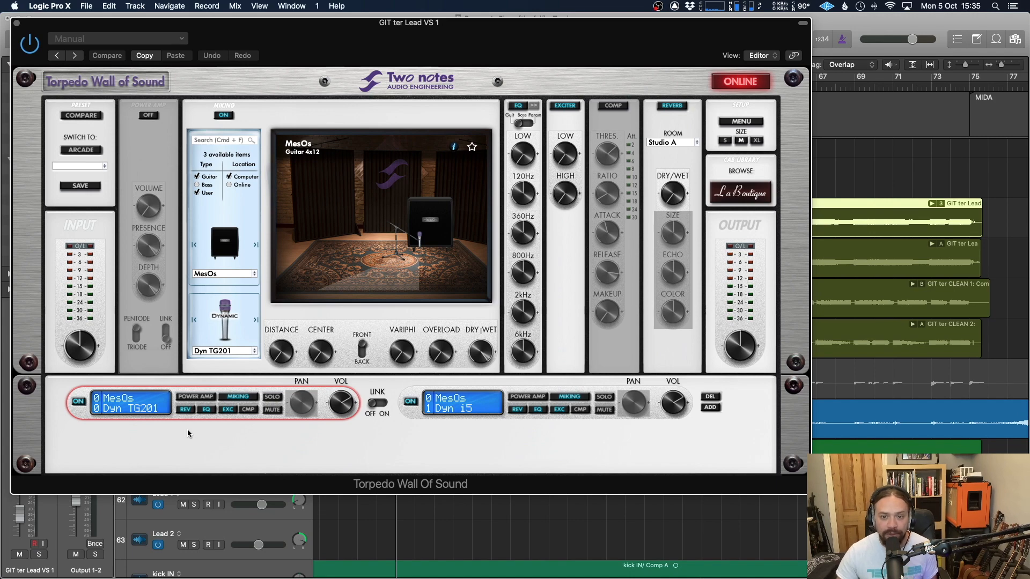
left_click(16, 23)
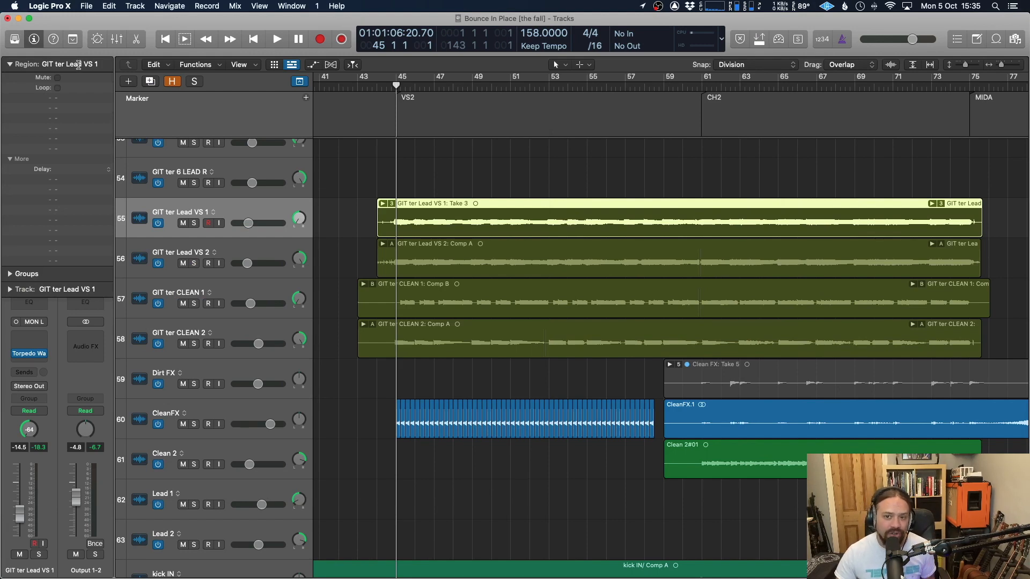
- Bounce the selected GIT ter Lead VS 1: Take 3 region in place to a new track named GIT LEAD 1, muting the source
left_click(377, 87)
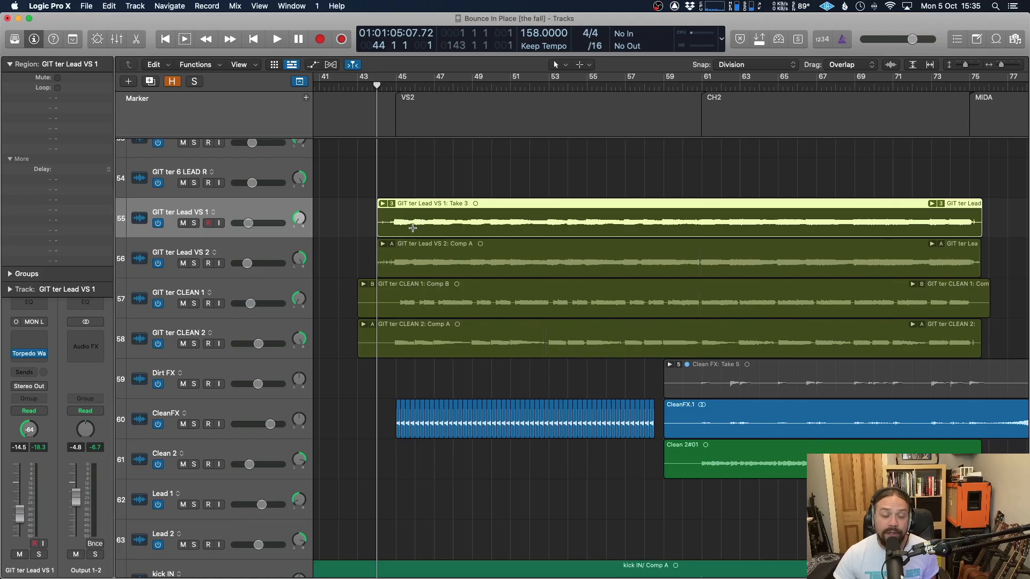
scroll(377, 190, "down", 1)
key("ctrl+b")
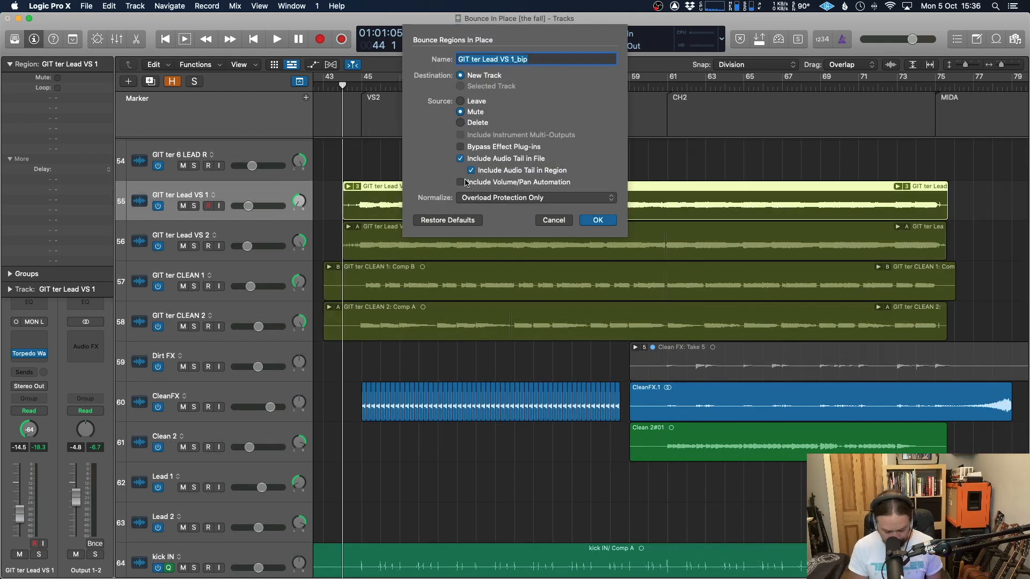
type("GIT LEAD 1")
key("Return")
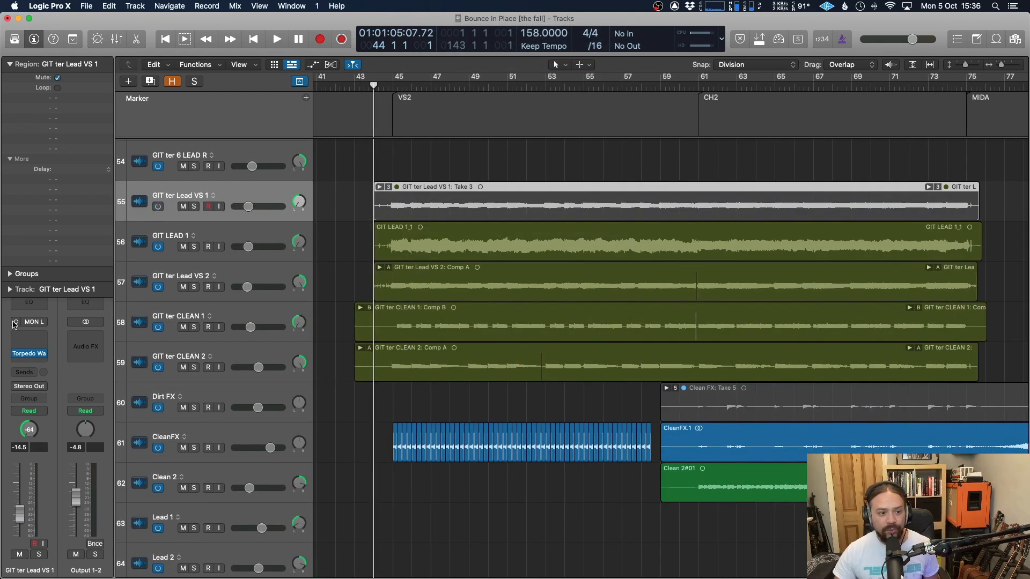
- Unmute the original GIT ter Lead VS 1: Take 3 region and hide its track
key("ctrl+m")
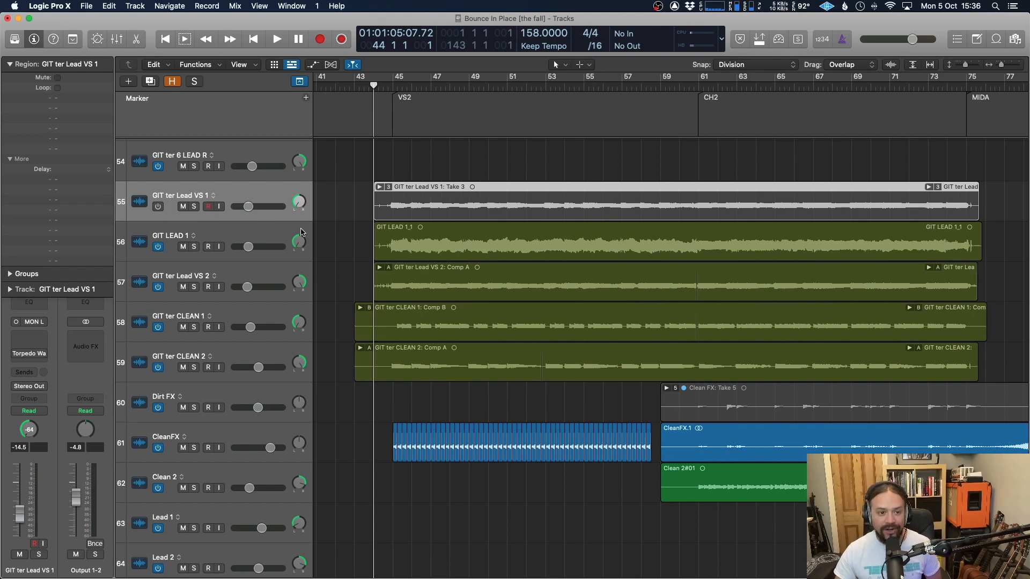
left_click(184, 207)
key("super+BackSpace")
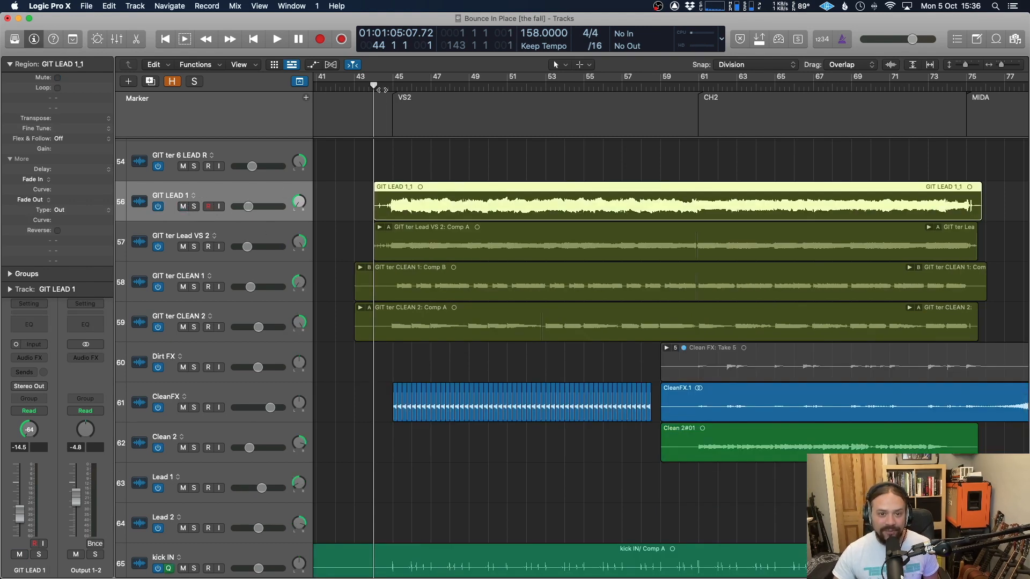
- Play GIT LEAD 1 soloed from bar 45, raise its volume to about -9.6 dB, and return the unsoloed session to bar 45
left_click_drag(381, 90, 391, 87)
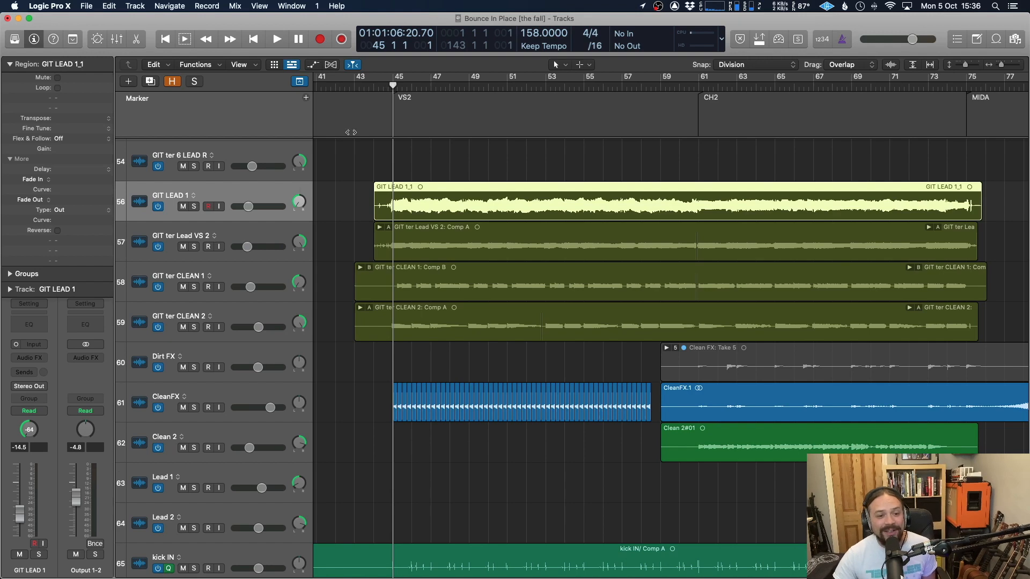
left_click(194, 207)
key("space")
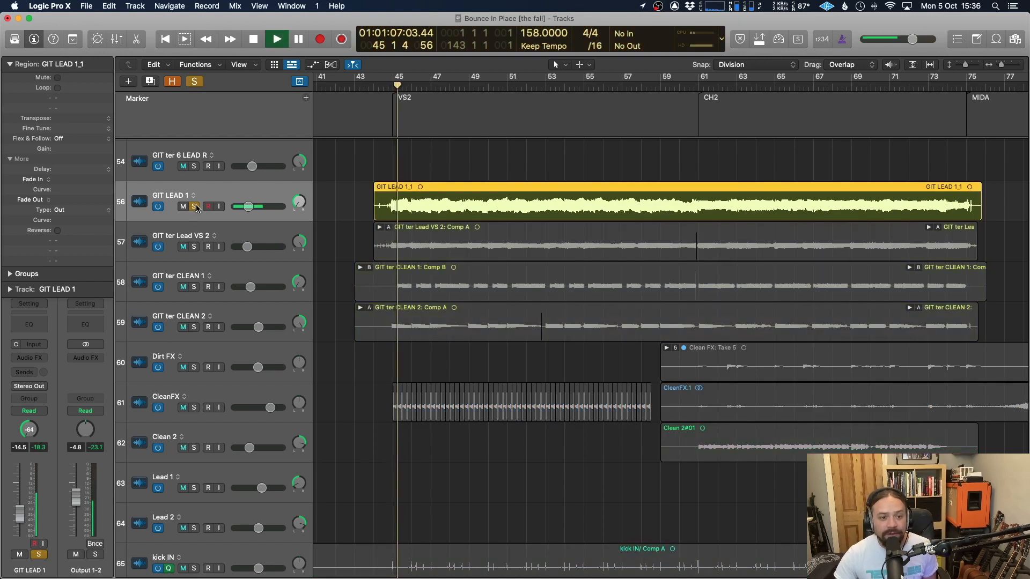
left_click_drag(249, 206, 253, 206)
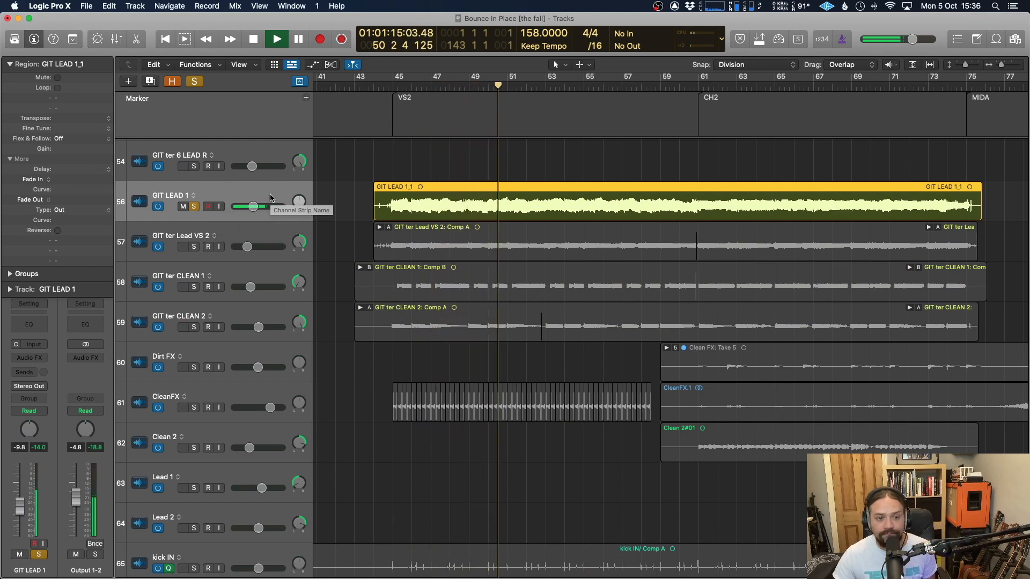
key("space")
left_click(194, 207)
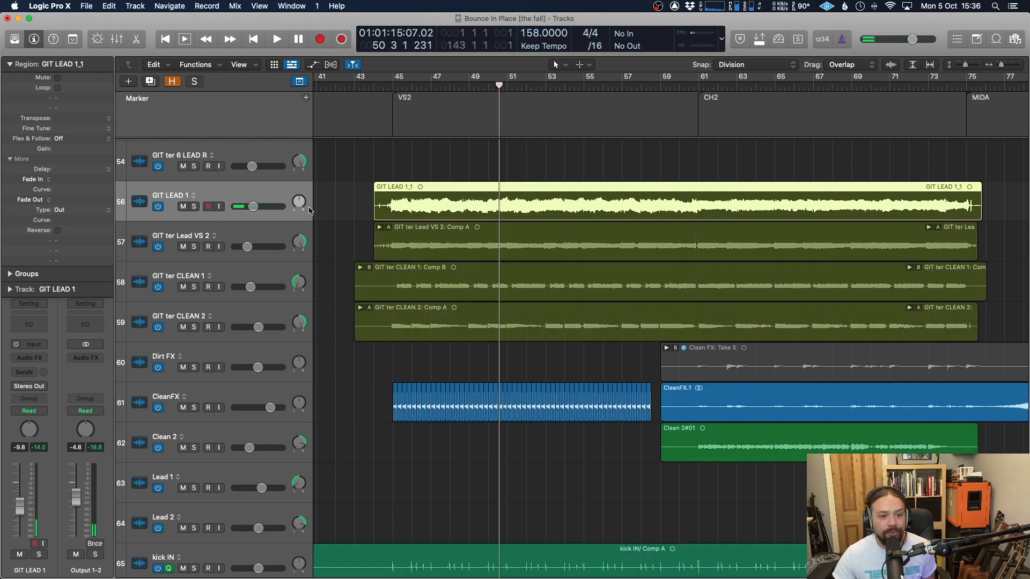
left_click(389, 86)
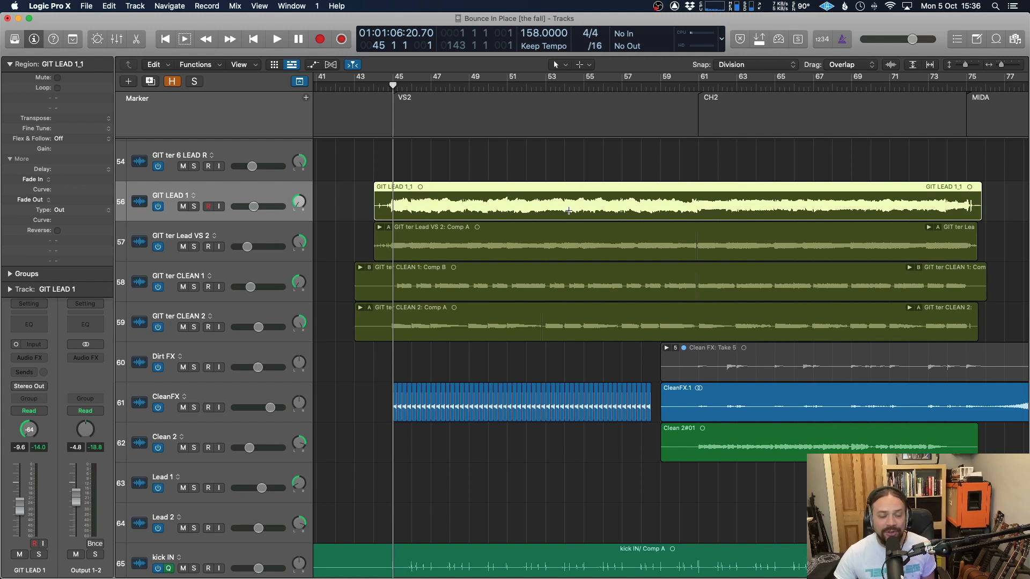
scroll(568, 211, "up", 3)
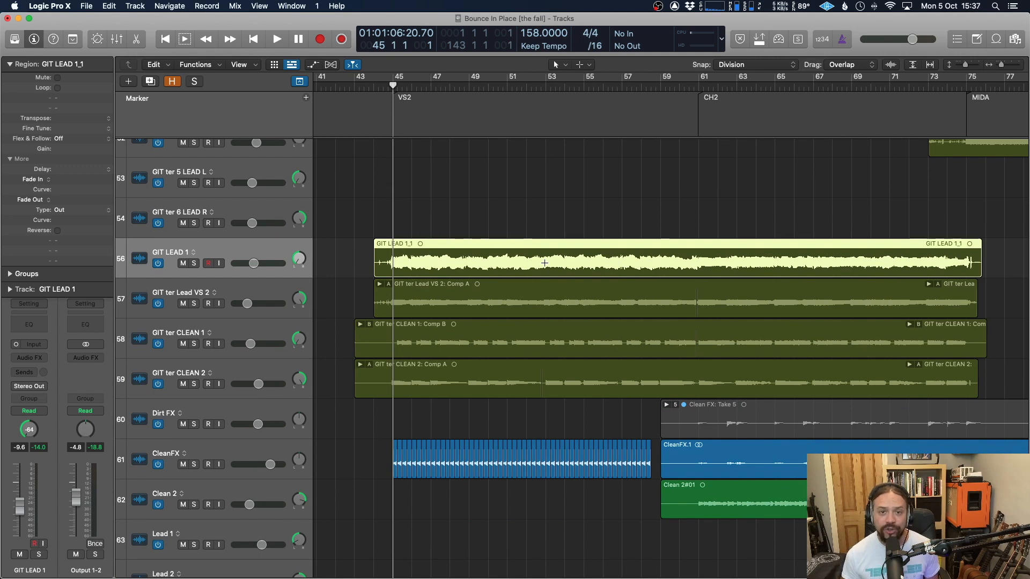
scroll(545, 262, "up", 2)
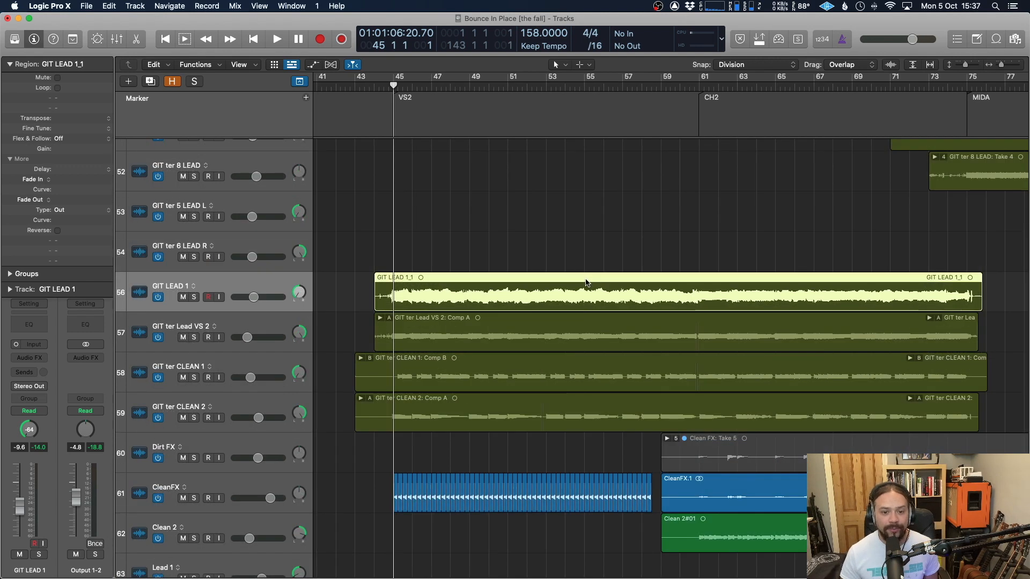